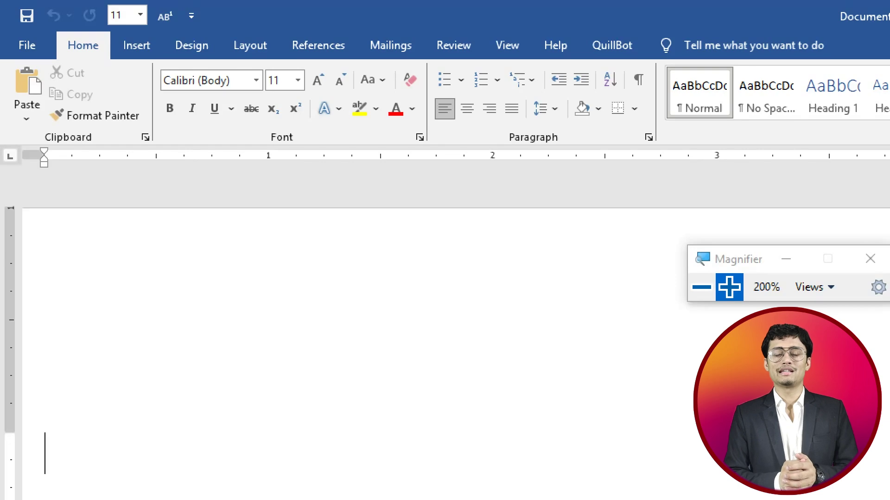
# Enter the three course names DCA, BCA and MCA on separate lines of the blank document.
pyautogui.write('DCA')
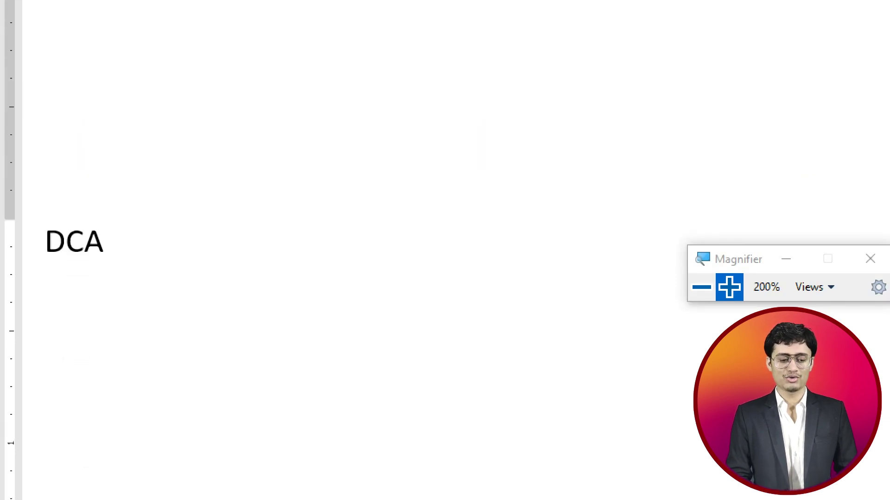
pyautogui.press('Return')
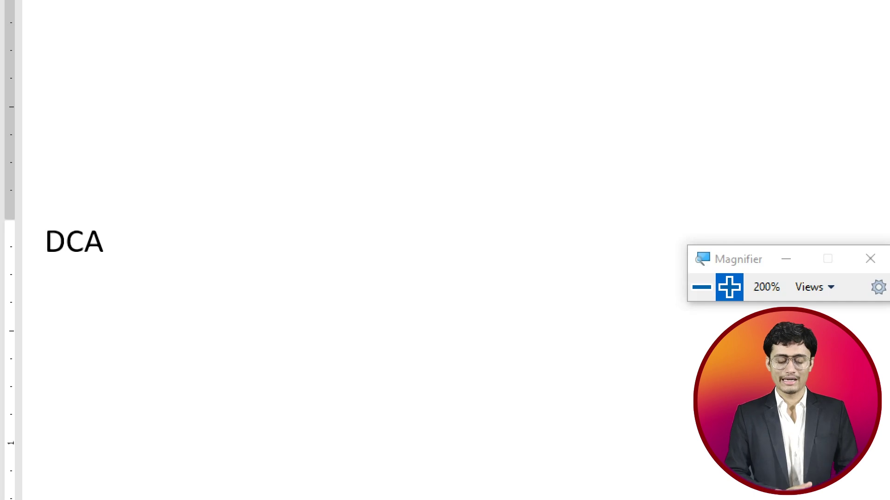
pyautogui.write('BCA')
pyautogui.press('Return')
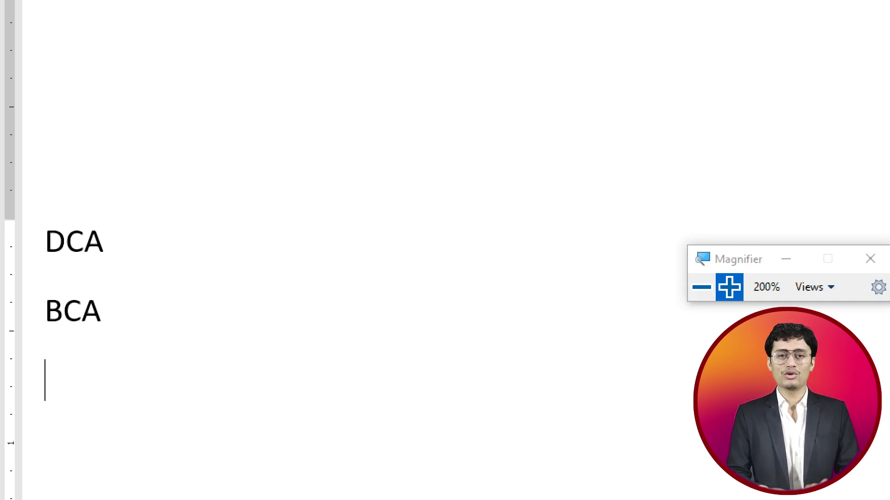
pyautogui.write('MCA')
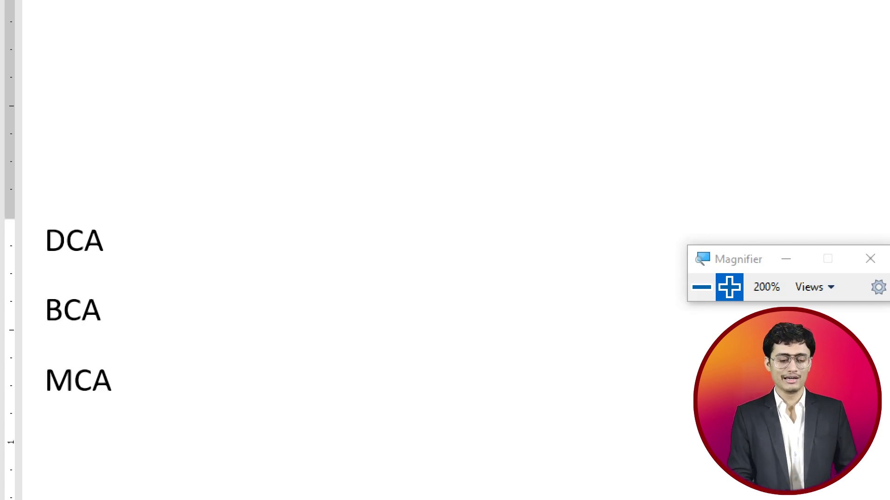
# Format all three lines as a bulleted list with solid round bullets.
pyautogui.hotkey('ctrl', 'a')
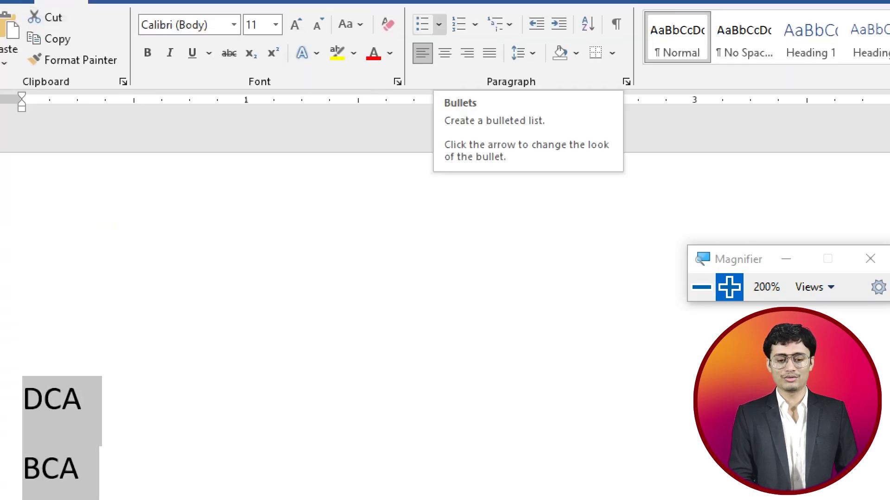
pyautogui.click(438, 25)
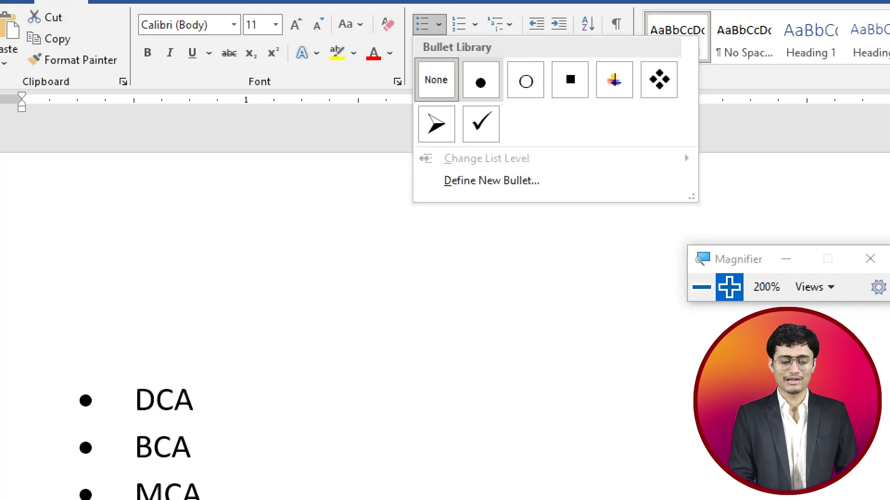
pyautogui.click(481, 80)
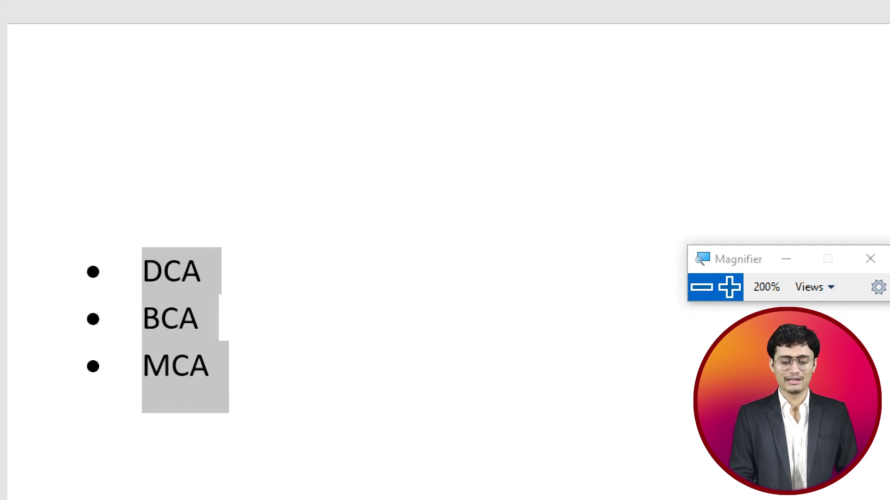
# Change the list's bullets to the arrowhead style.
pyautogui.click(701, 287)
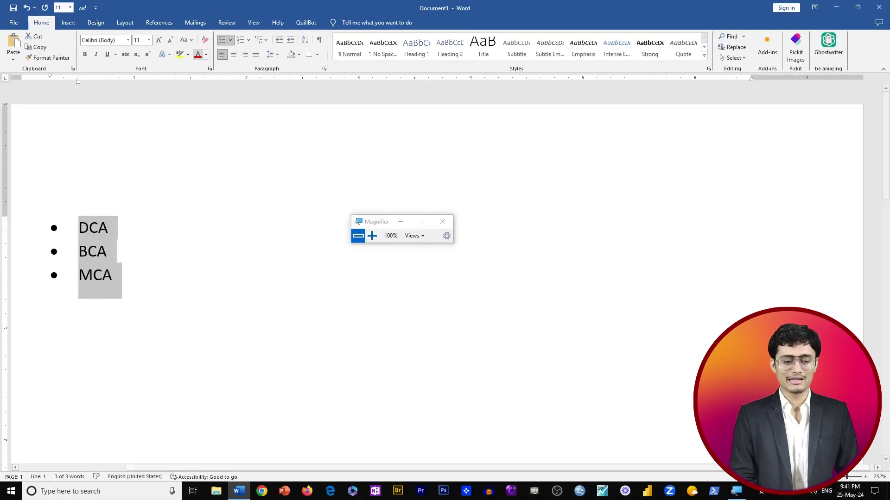
pyautogui.click(230, 40)
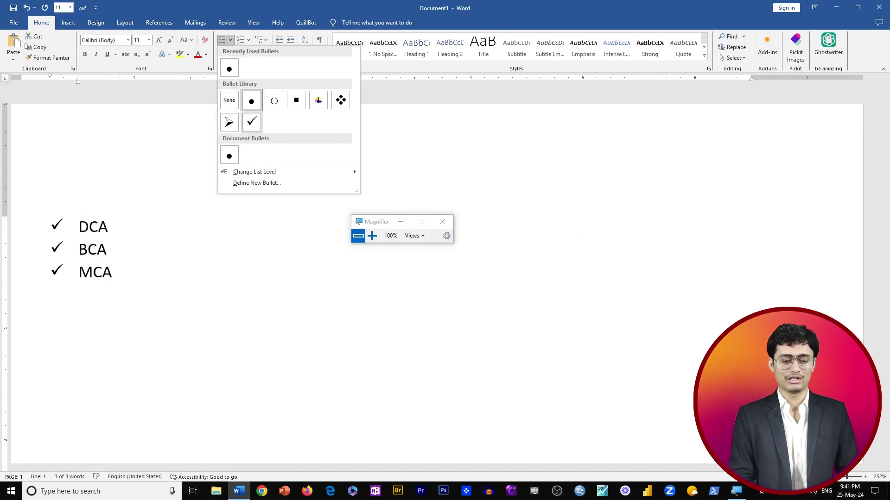
pyautogui.click(228, 122)
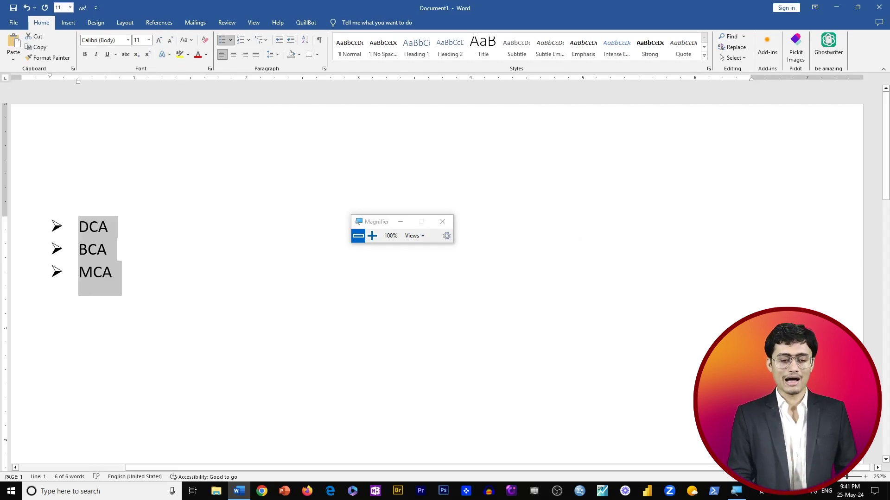
# Convert the bulleted course list to a numbered list in the 1., 2., 3. format.
pyautogui.click(372, 236)
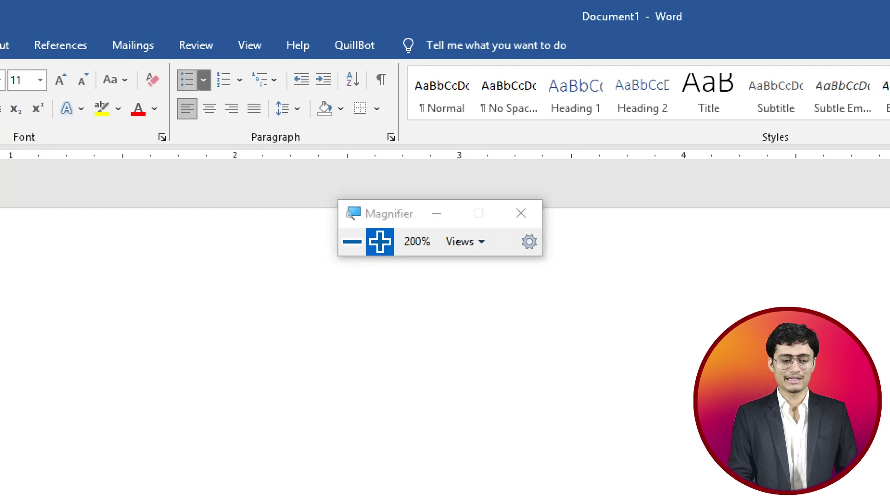
pyautogui.click(240, 80)
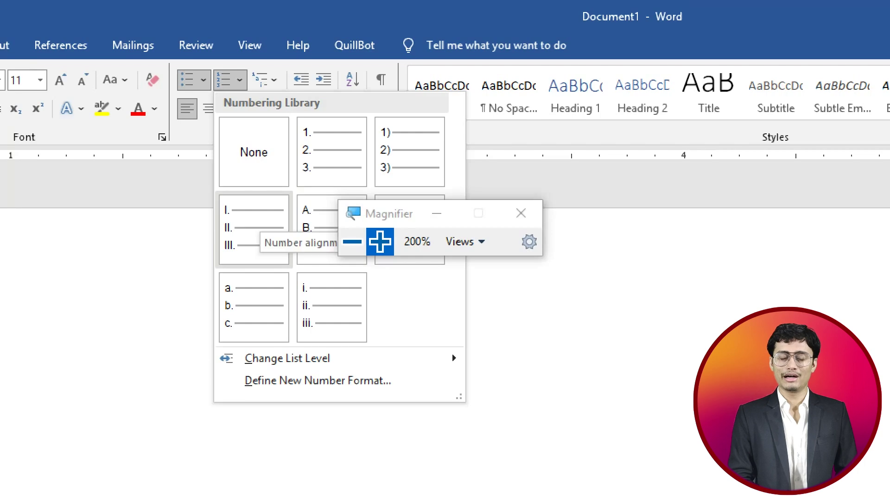
pyautogui.moveTo(394, 214); pyautogui.dragTo(536, 81)
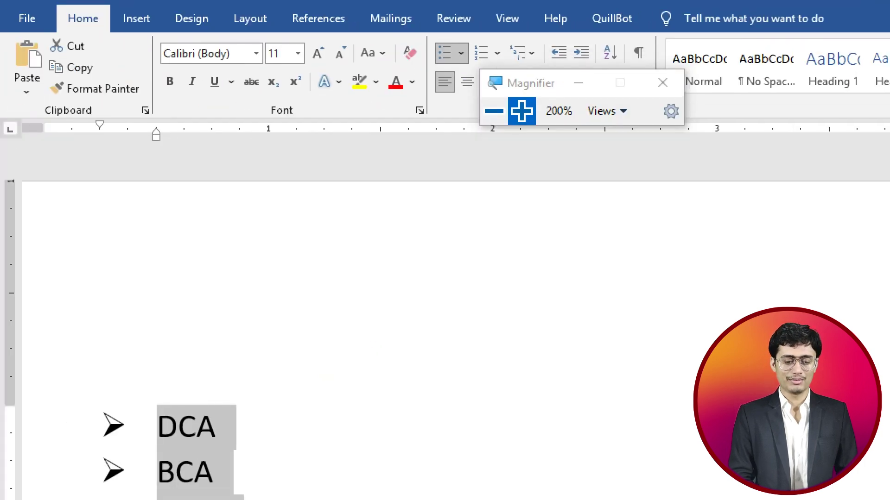
pyautogui.doubleClick(417, 180)
pyautogui.click(497, 53)
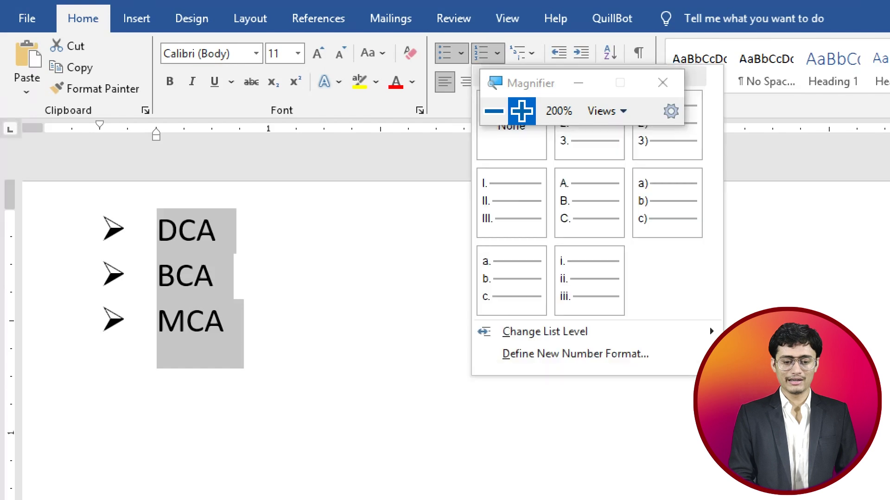
pyautogui.moveTo(533, 83); pyautogui.dragTo(693, 49)
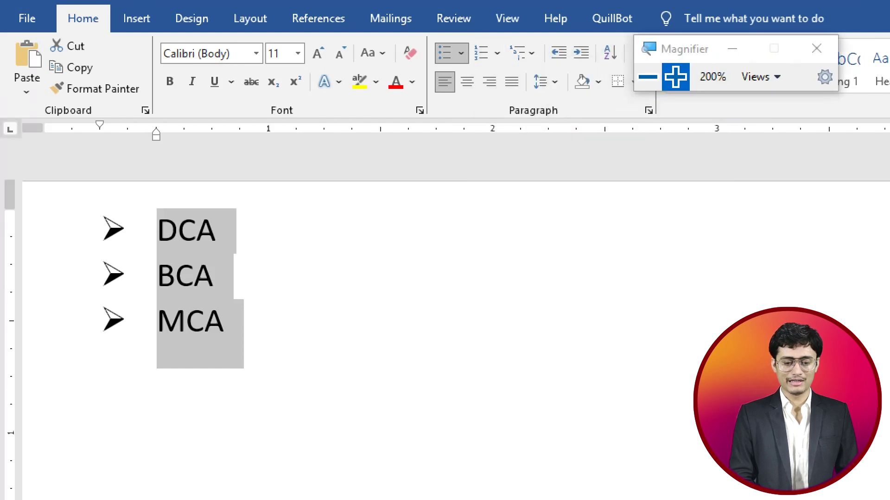
pyautogui.click(454, 53)
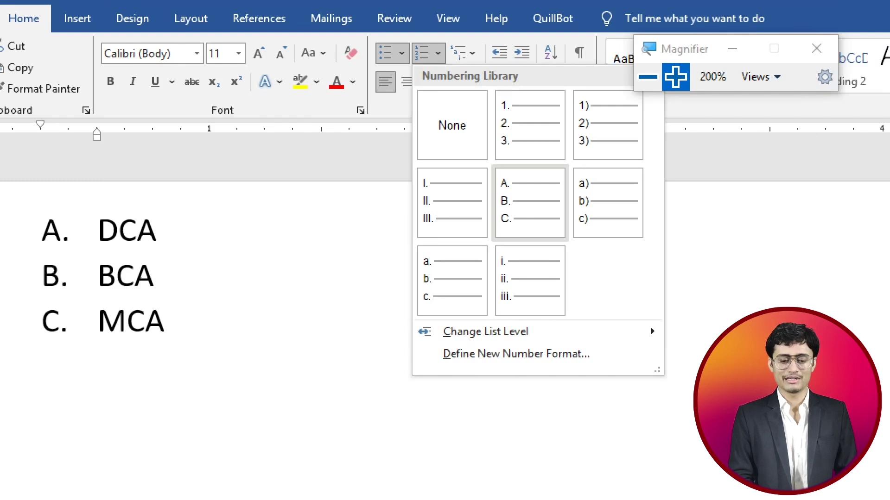
pyautogui.click(530, 125)
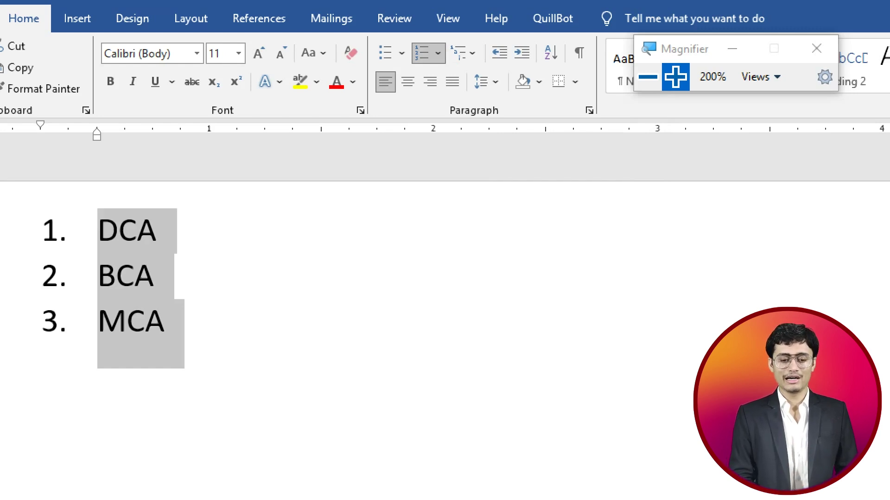
# Insert an empty second-level item directly below DCA in the numbered list.
pyautogui.click(460, 52)
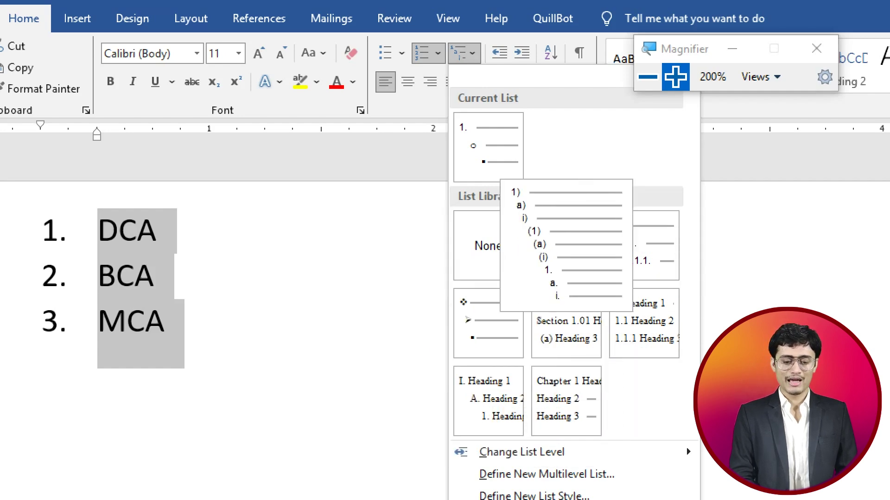
pyautogui.click(278, 234)
pyautogui.click(158, 230)
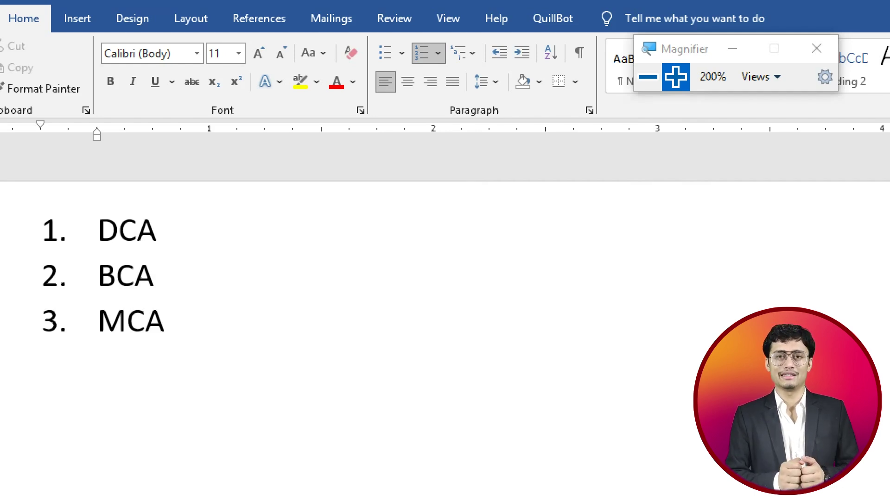
pyautogui.press('Return')
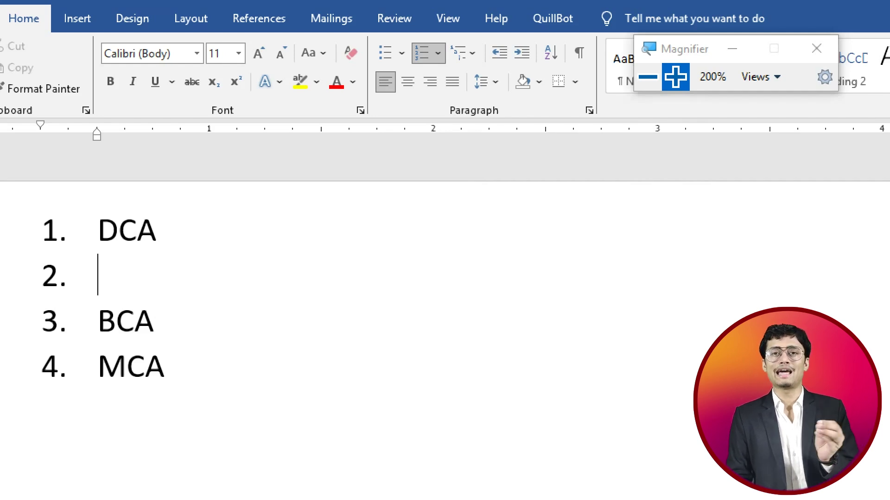
pyautogui.press('Tab')
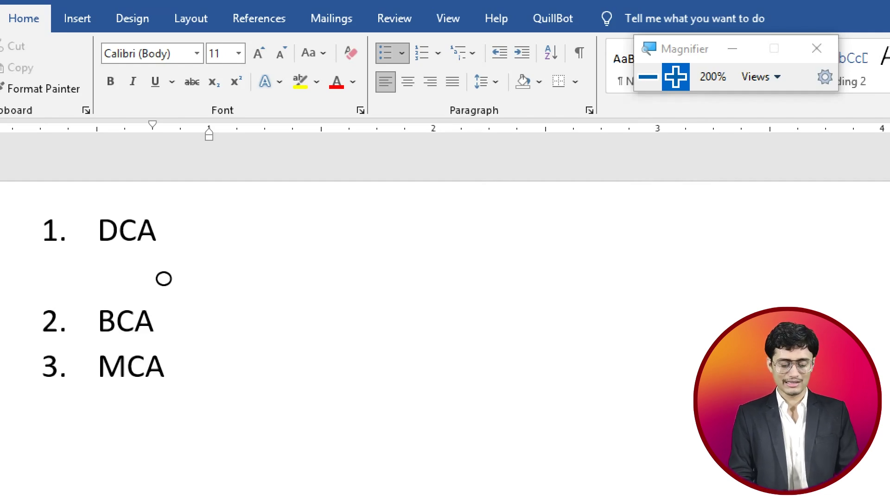
# Enter the two sub-items "Fundamentals of computer" and "Ms Office" under DCA.
pyautogui.write('Fundamytals')
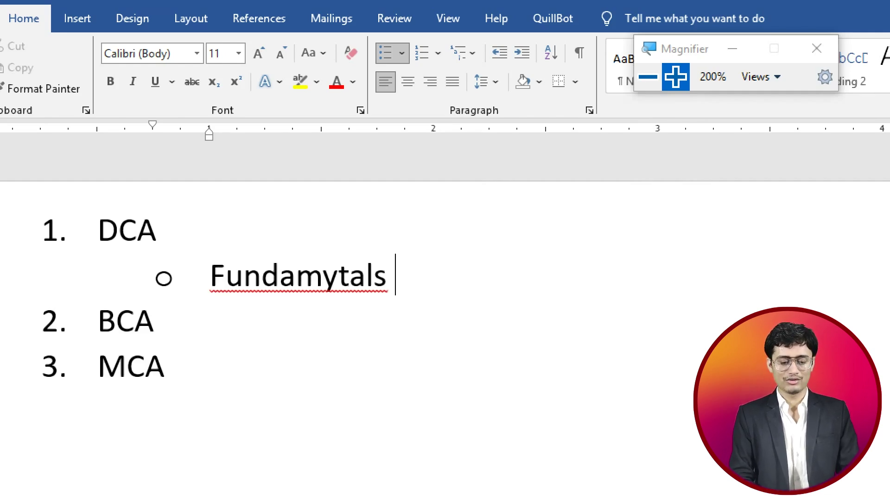
pyautogui.press('BackSpace')
pyautogui.press('BackSpace')
pyautogui.press('BackSpace')
pyautogui.press('BackSpace')
pyautogui.press('BackSpace')
pyautogui.press('BackSpace')
pyautogui.press('BackSpace')
pyautogui.write('m')
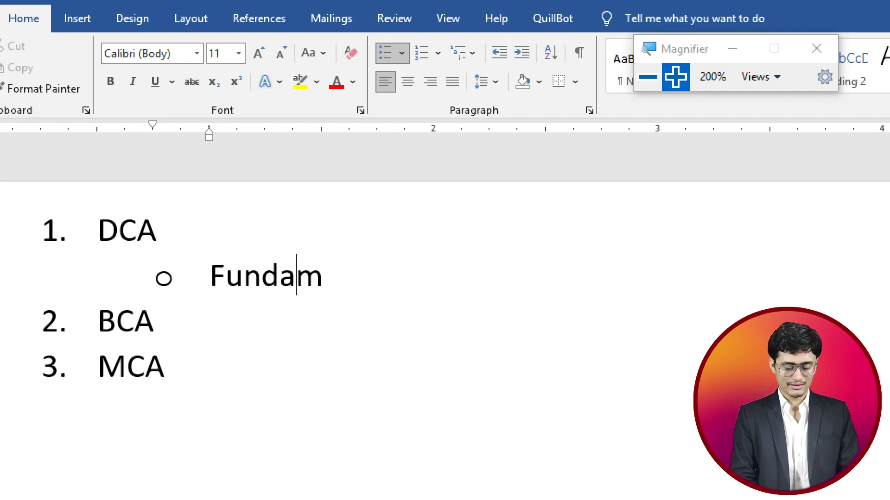
pyautogui.write('e')
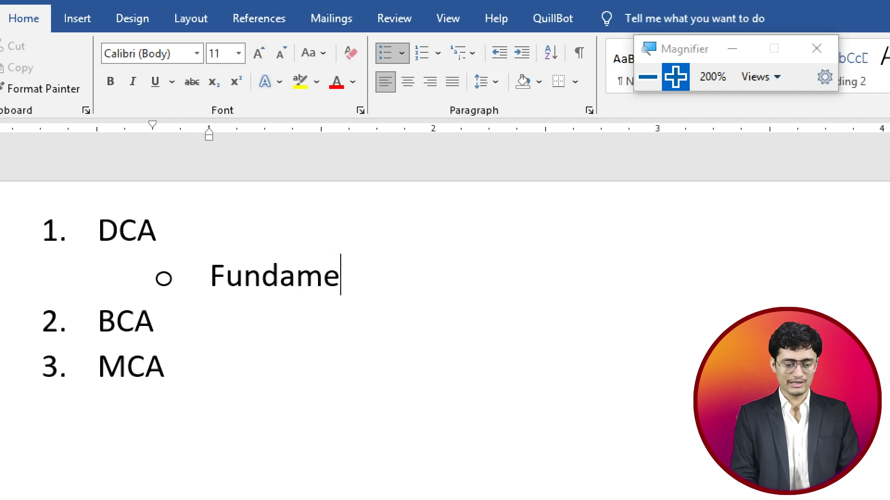
pyautogui.write('ntalks')
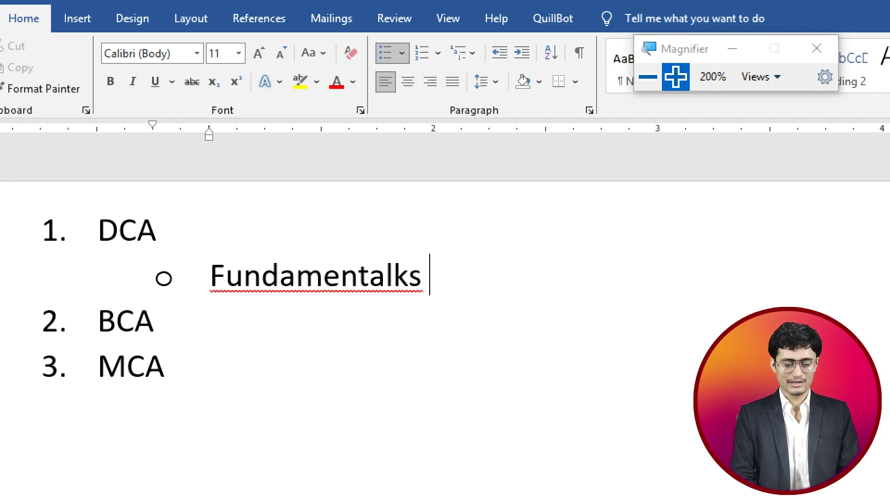
pyautogui.press('BackSpace')
pyautogui.press('BackSpace')
pyautogui.press('BackSpace')
pyautogui.write('s of ccomputer')
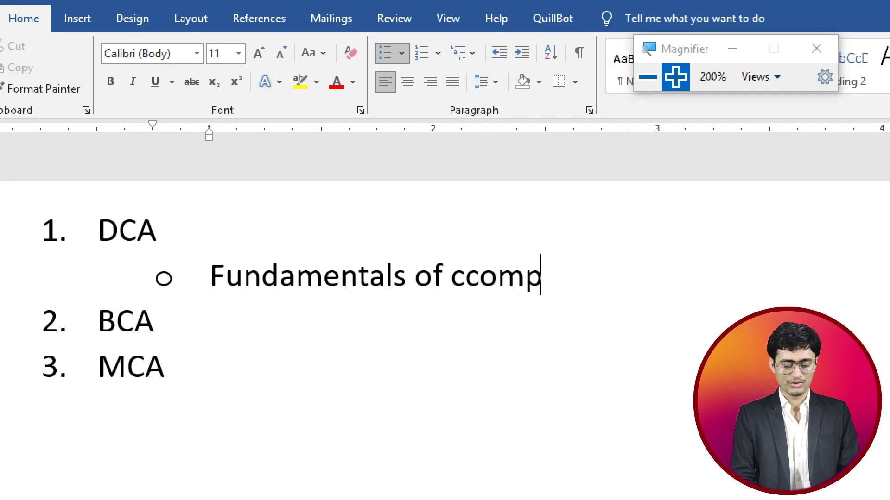
pyautogui.press('Return')
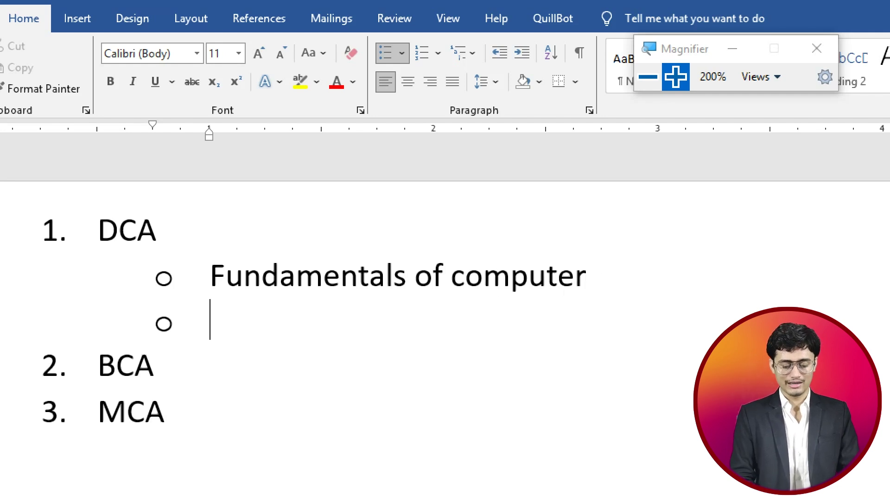
pyautogui.write('Ms Office')
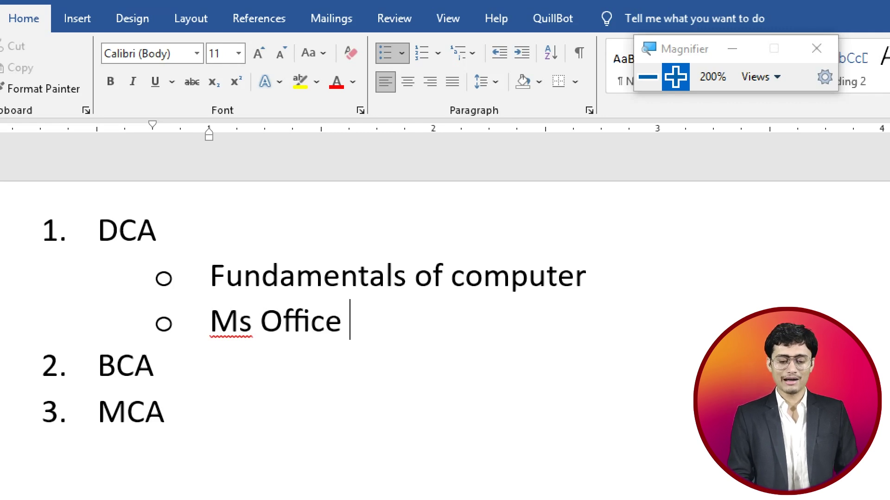
# Add a third-level item reading "Introduction" under "Fundamentals of computer".
pyautogui.click(594, 275)
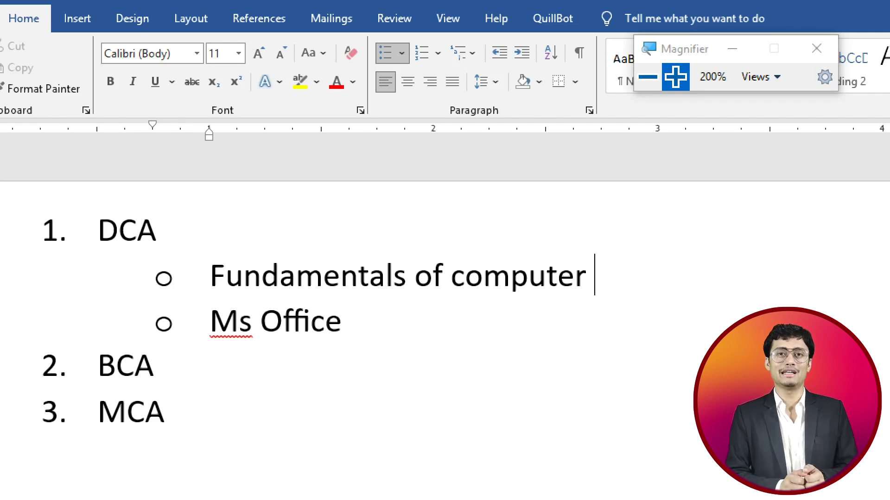
pyautogui.press('Return')
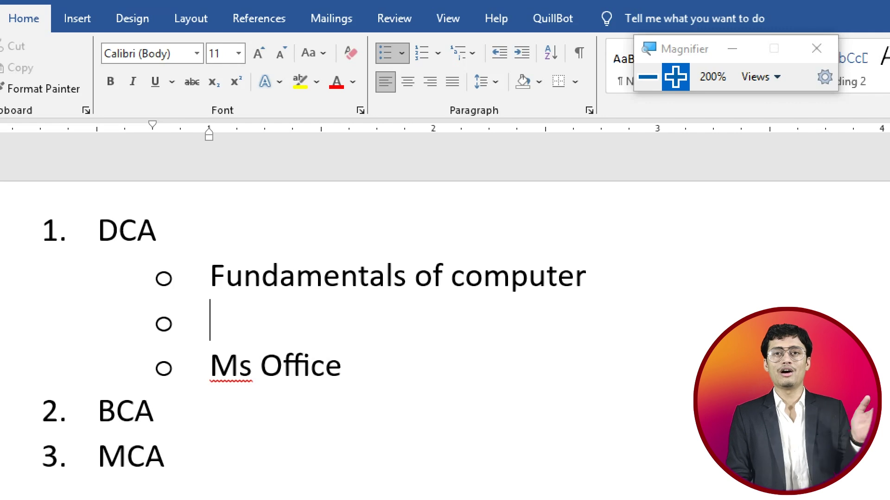
pyautogui.press('Tab')
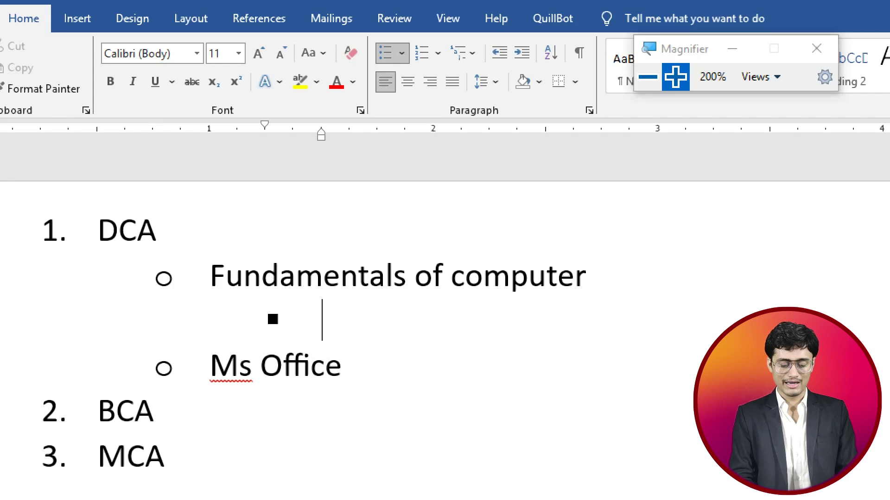
pyautogui.write('Mesai')
pyautogui.press('BackSpace')
pyautogui.press('BackSpace')
pyautogui.press('BackSpace')
pyautogui.press('BackSpace')
pyautogui.press('BackSpace')
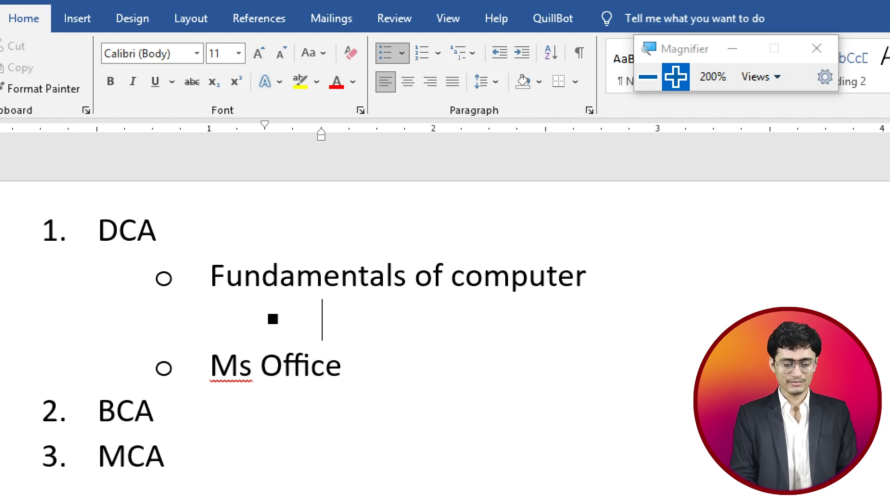
pyautogui.write('Introducti')
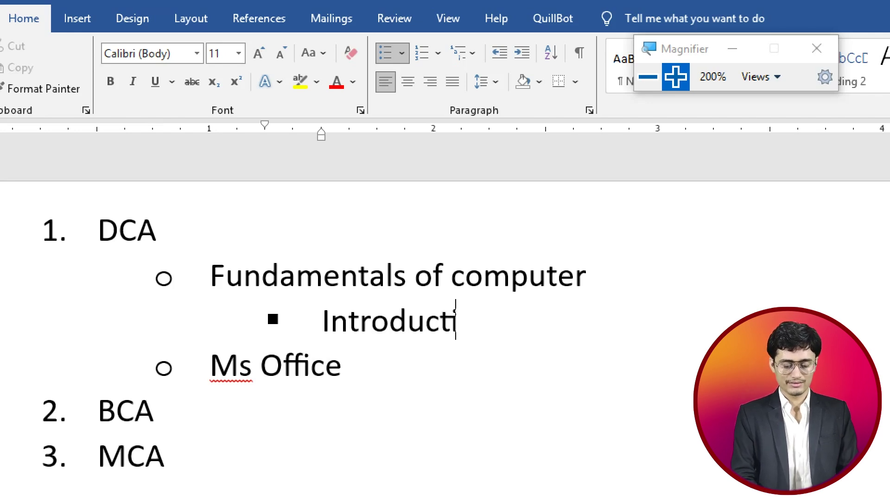
pyautogui.write('on')
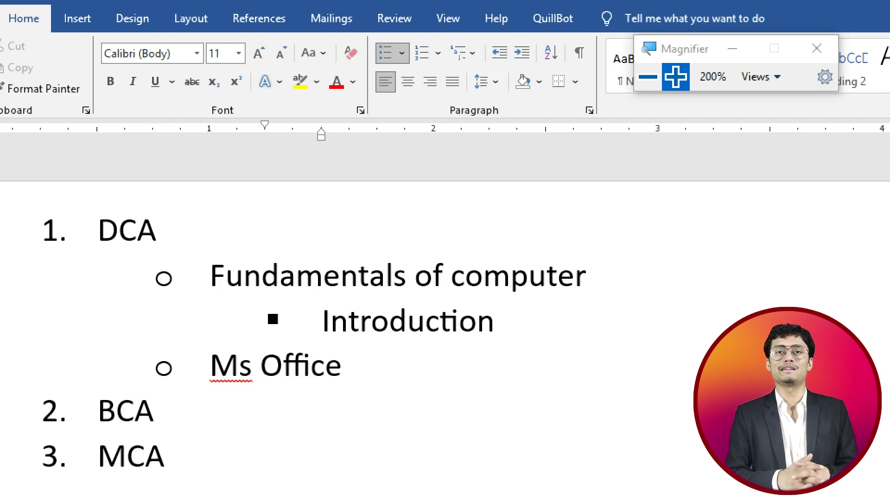
# Add a fourth-level item reading "Meaning" under "Introduction".
pyautogui.press('Return')
pyautogui.press('Tab')
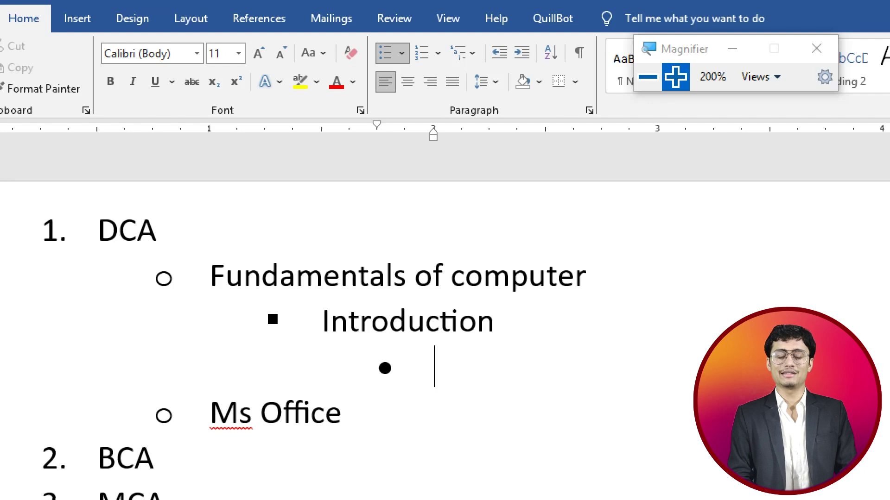
pyautogui.write('ning')
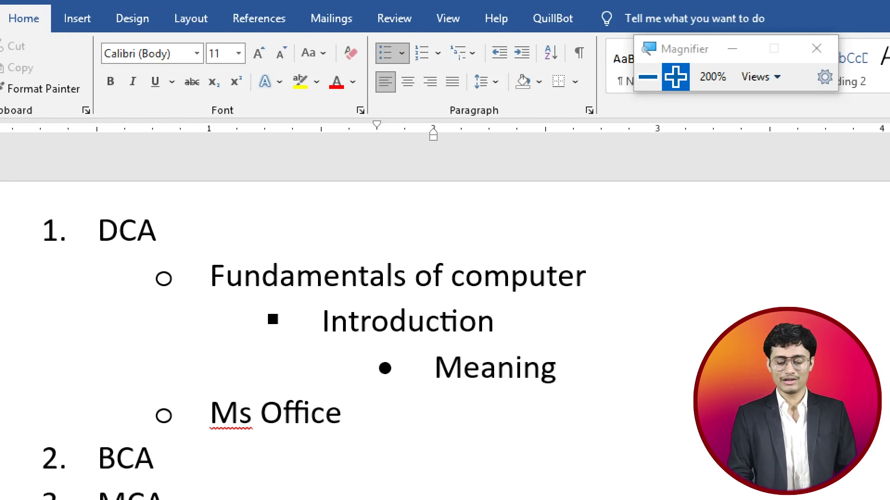
# Add the item "Definition" below "Meaning" at the same list level, correcting its spelling.
pyautogui.press('Return')
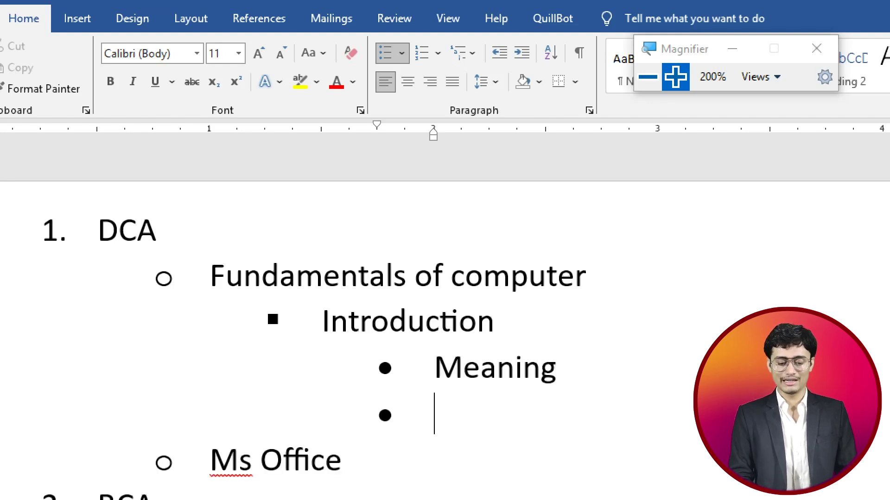
pyautogui.write('Defintion')
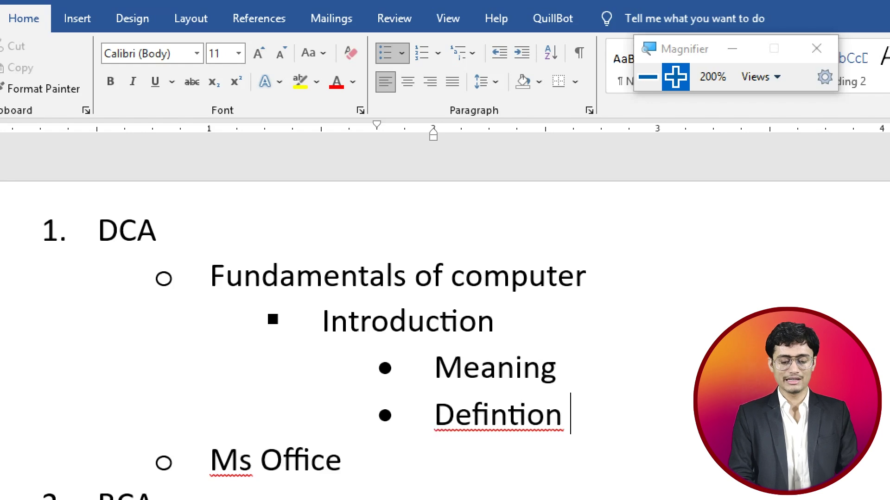
pyautogui.press('BackSpace')
pyautogui.press('Left')
pyautogui.press('Left')
pyautogui.press('Left')
pyautogui.press('Left')
pyautogui.write('i')
pyautogui.press('End')
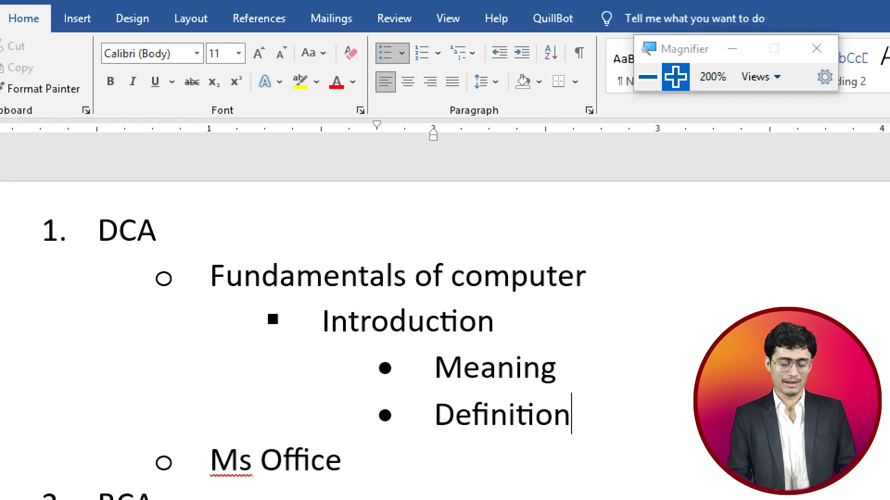
# Delete the entire course list and look over the available numbering formats.
pyautogui.hotkey('ctrl', 'a')
pyautogui.press('BackSpace')
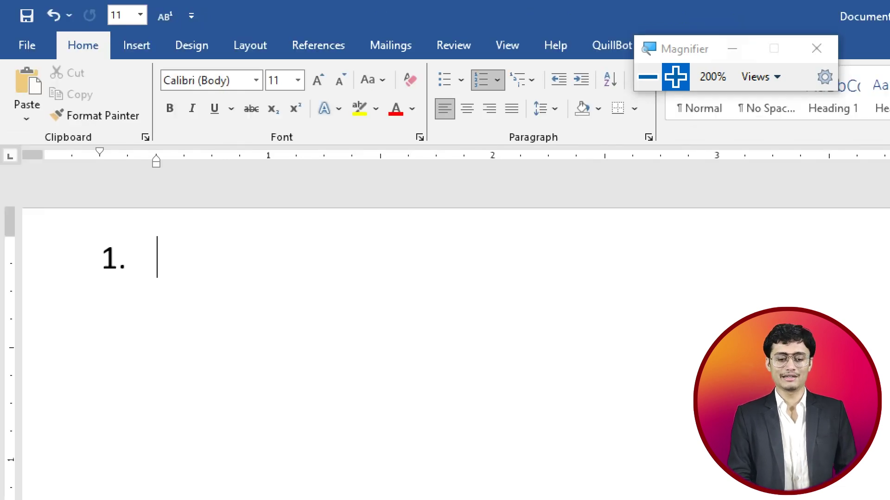
pyautogui.click(497, 80)
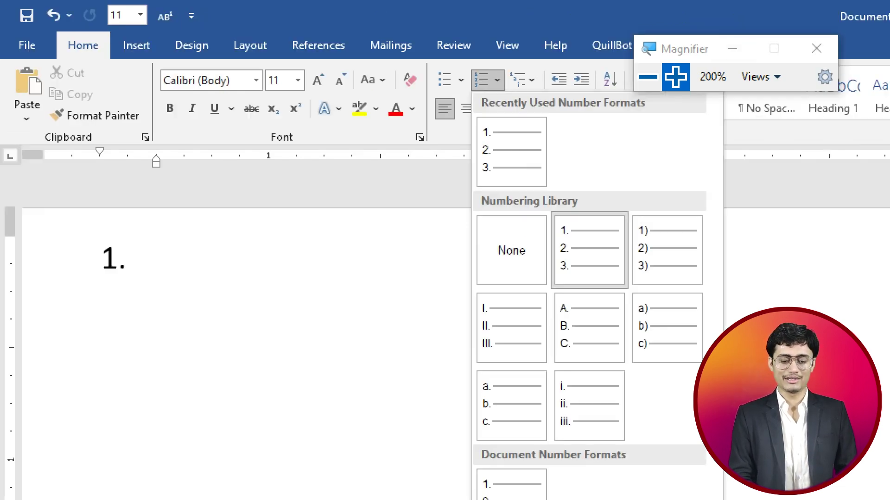
pyautogui.press('Escape')
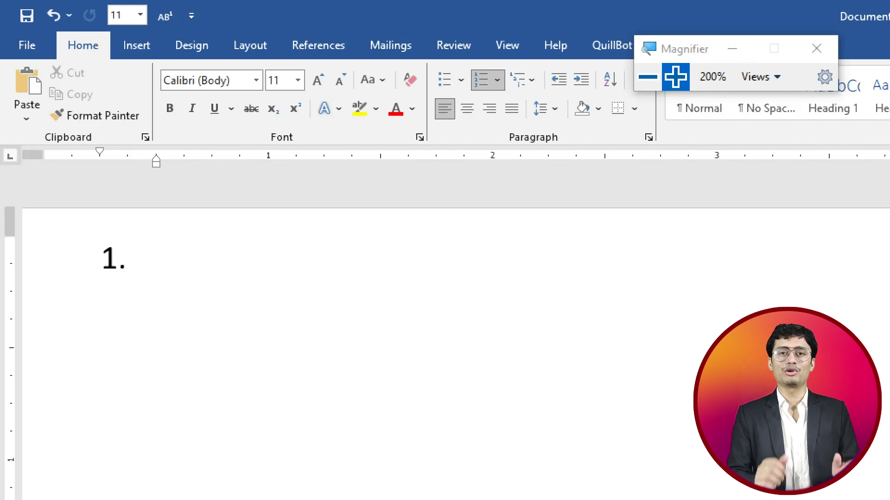
# Write "Which one is Input Device?" as numbered item 1, correcting the spelling of "Input".
pyautogui.write('Wh')
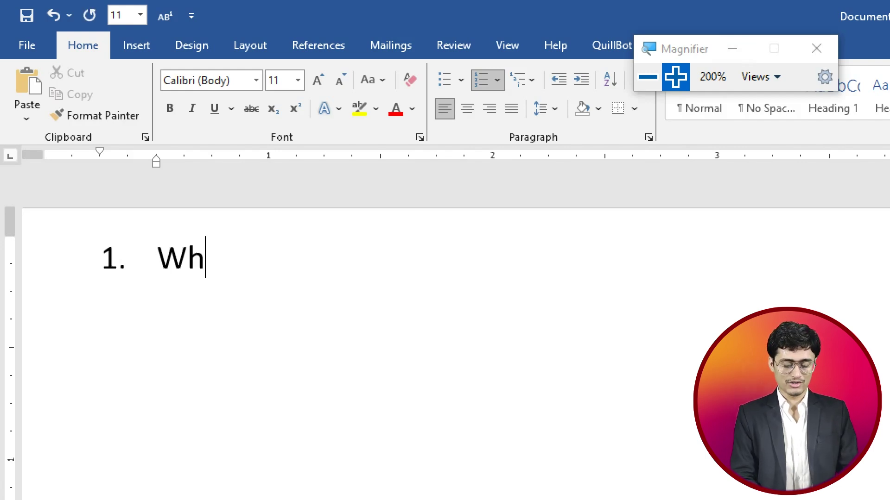
pyautogui.write('ich one is')
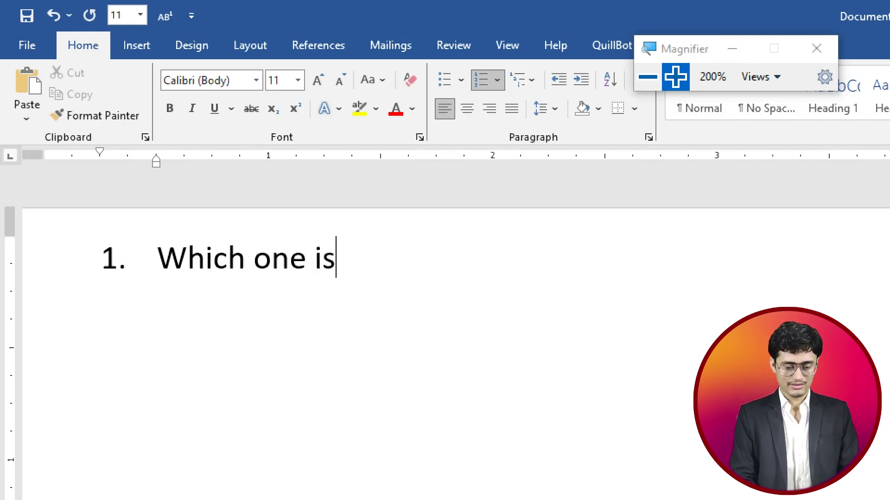
pyautogui.write(' lnputer D')
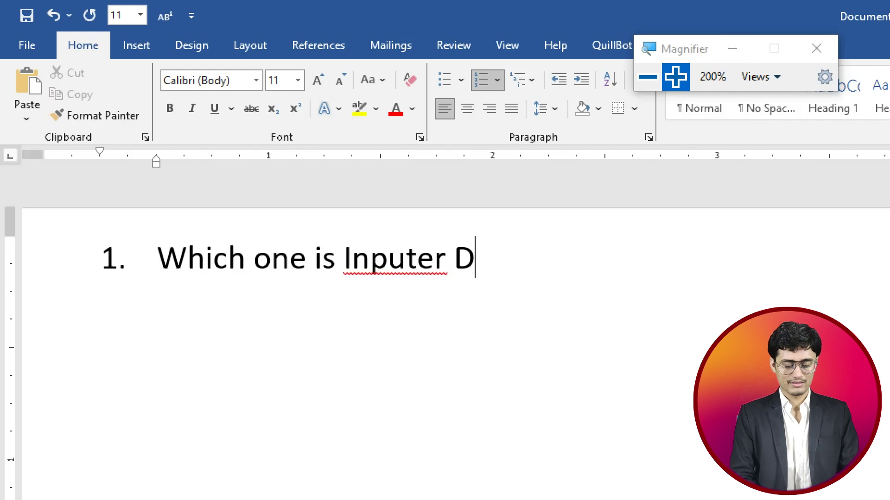
pyautogui.write('evice?')
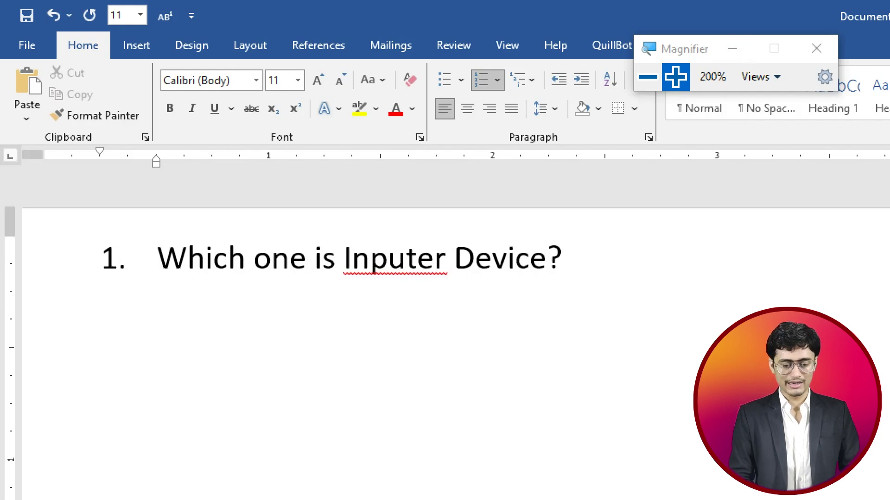
pyautogui.click(434, 258)
pyautogui.press('BackSpace')
pyautogui.press('Delete')
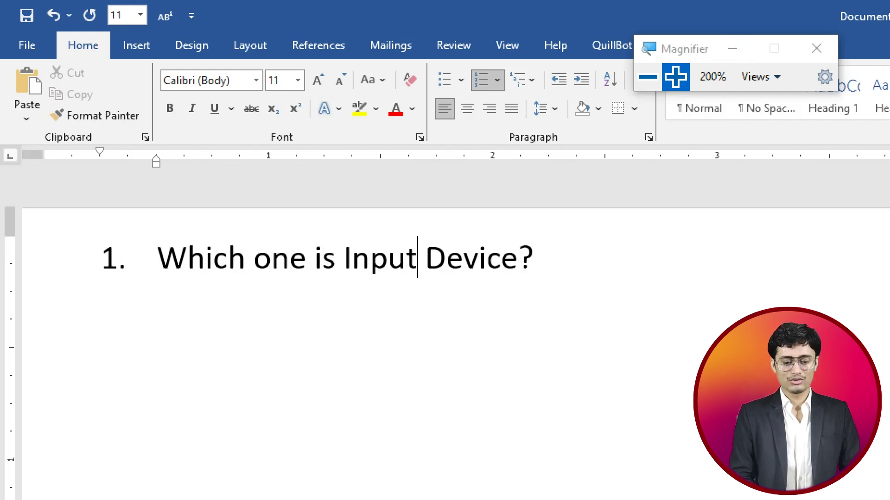
# Start a lettered sub-list at "a." on a new unnumbered line directly under question 1.
pyautogui.click(535, 258)
pyautogui.press('Return')
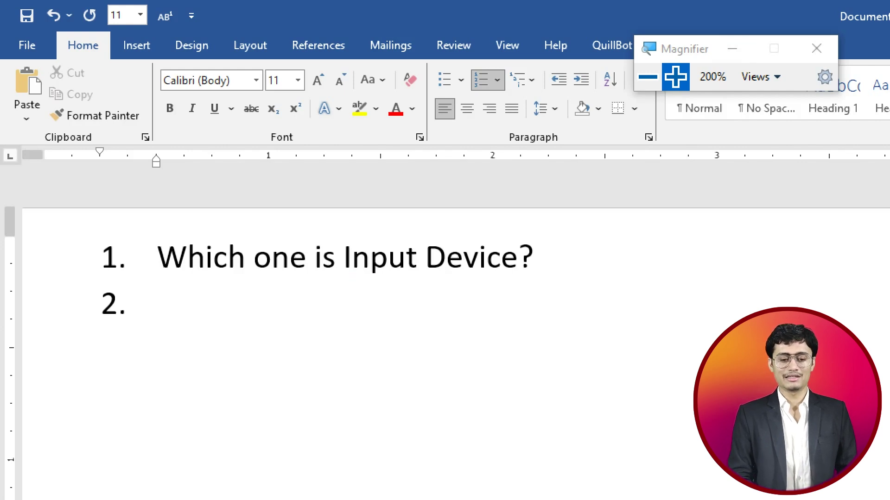
pyautogui.click(496, 79)
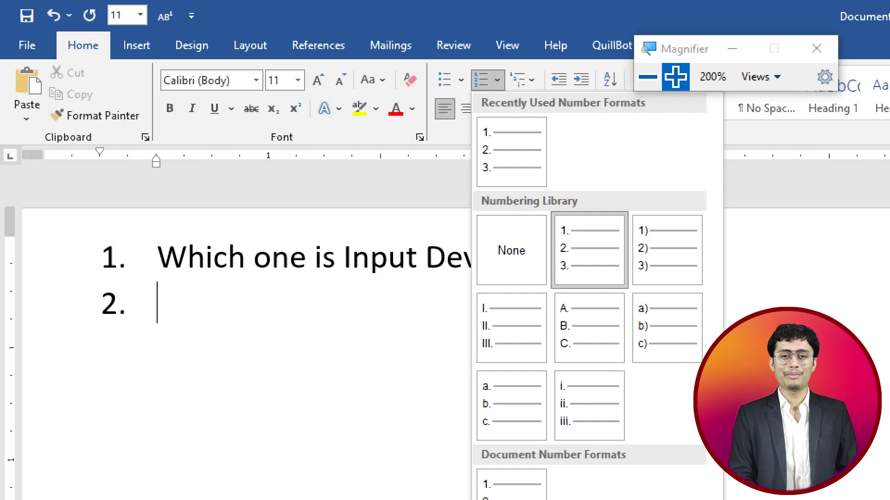
pyautogui.press('Escape')
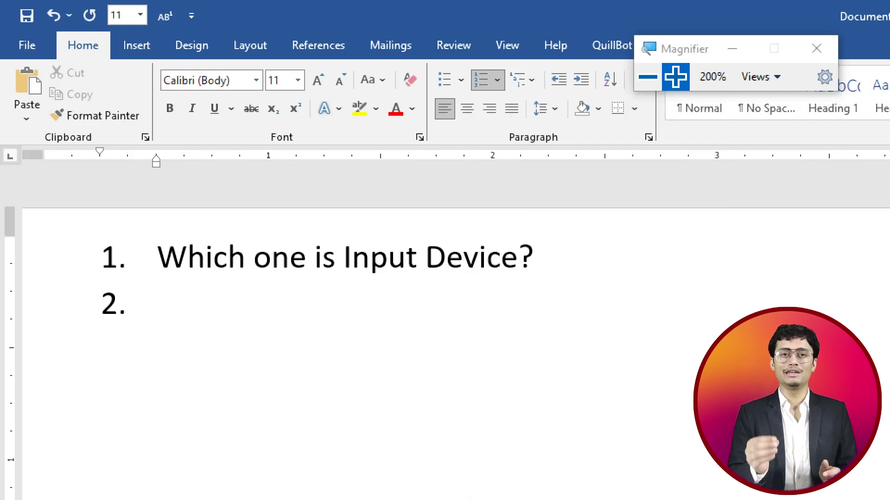
pyautogui.press('BackSpace')
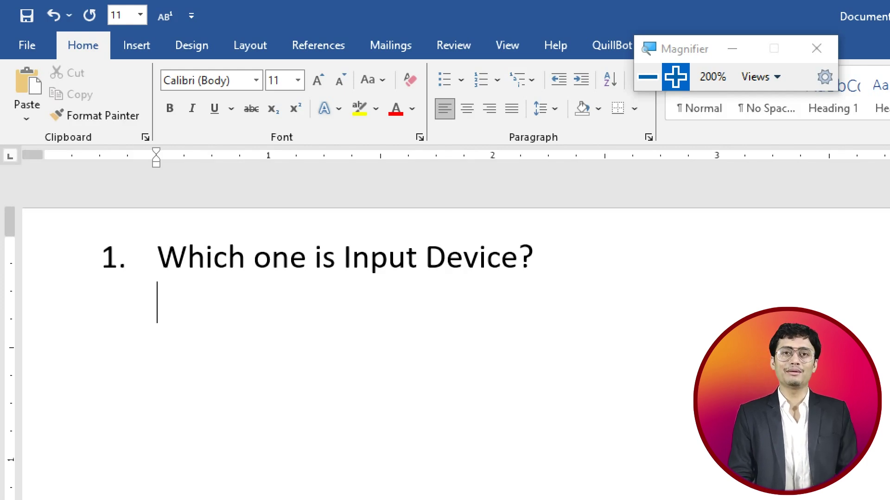
pyautogui.write('a')
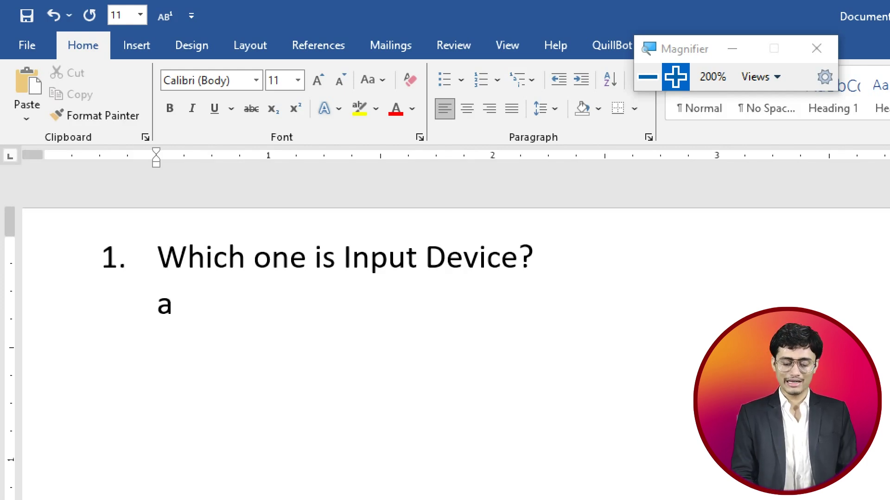
pyautogui.write('.')
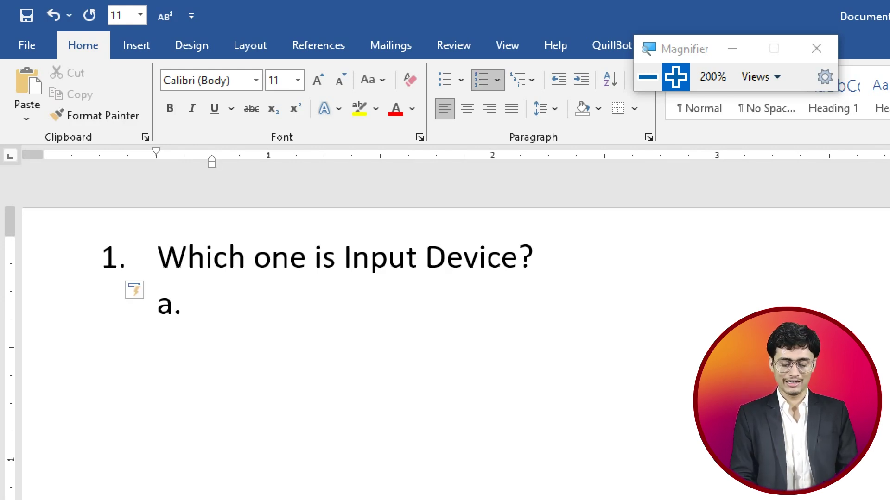
# Enter the answer options Keyboard, Printer, Projector and Monitor as items a to d.
pyautogui.write('I')
pyautogui.press('BackSpace')
pyautogui.write('K')
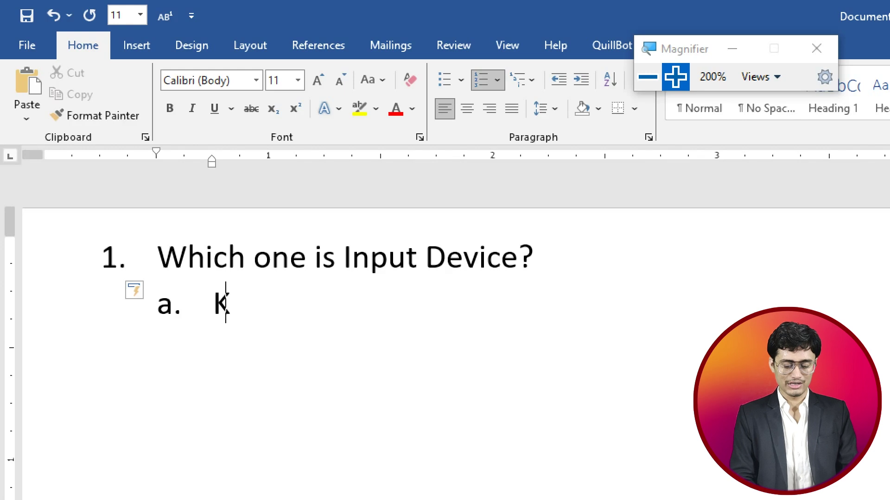
pyautogui.write('eyboard')
pyautogui.press('Return')
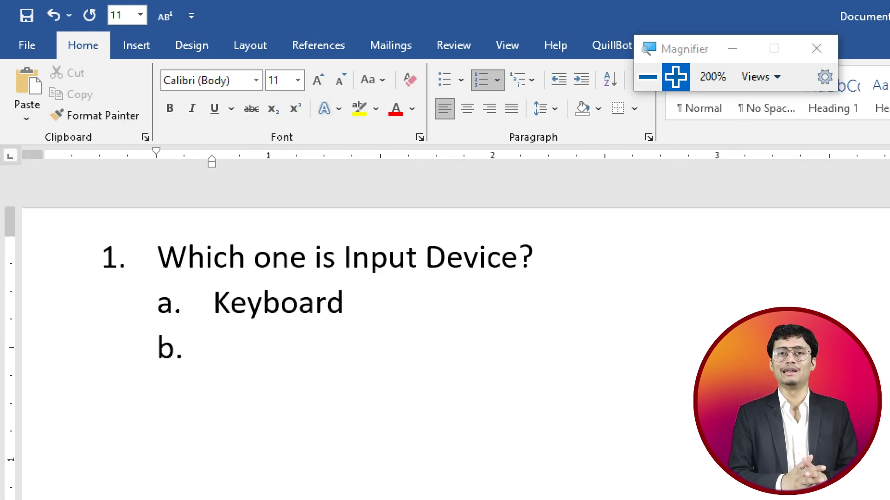
pyautogui.write('Printer')
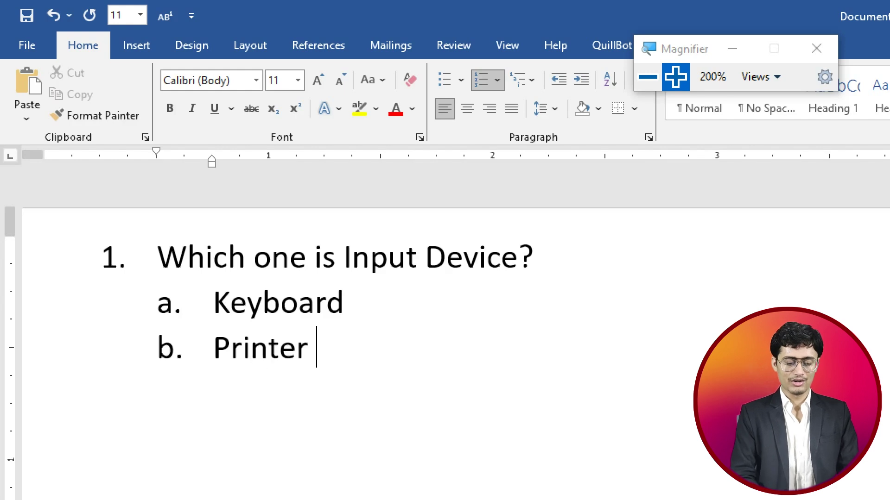
pyautogui.press('Return')
pyautogui.write('Proj')
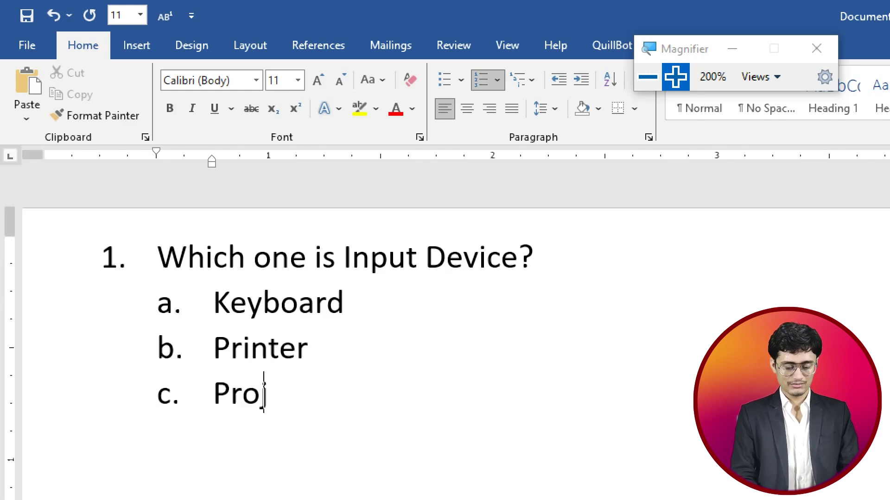
pyautogui.write('ector')
pyautogui.press('Return')
pyautogui.write('Mo')
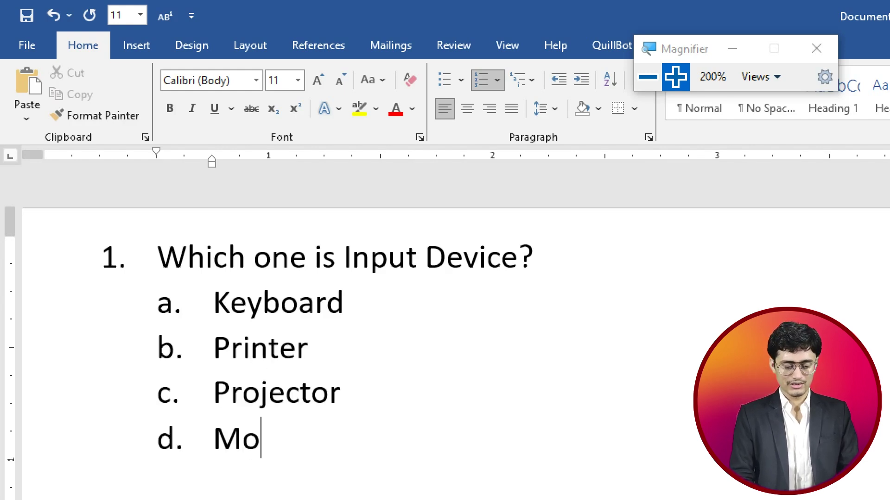
pyautogui.write('nitor')
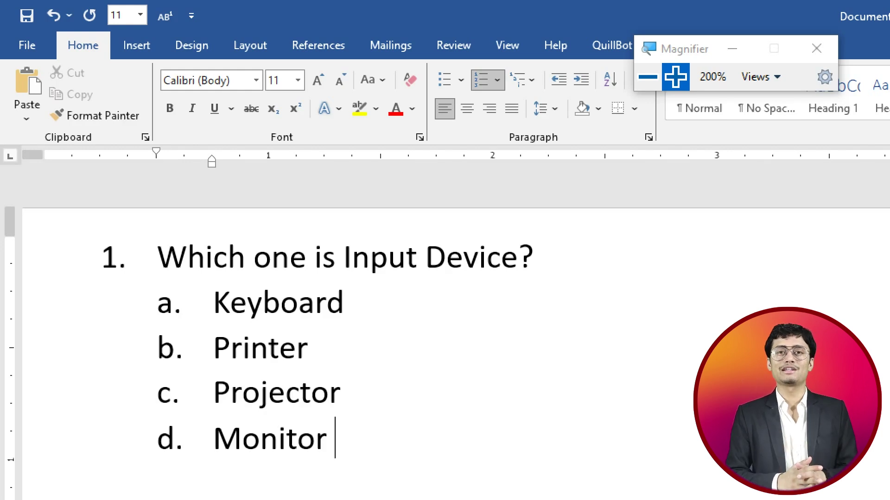
# End the lettered options after Monitor and add numbered question 2 reading "Father of Computer?".
pyautogui.press('Return')
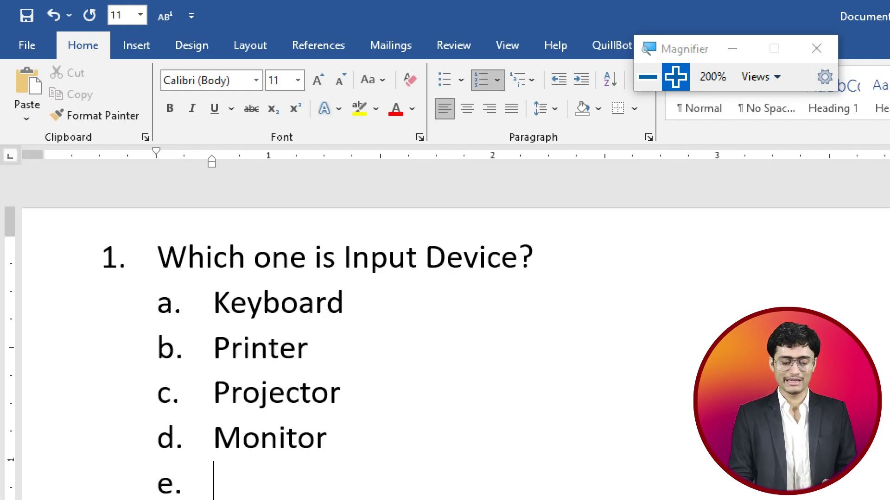
pyautogui.press('BackSpace')
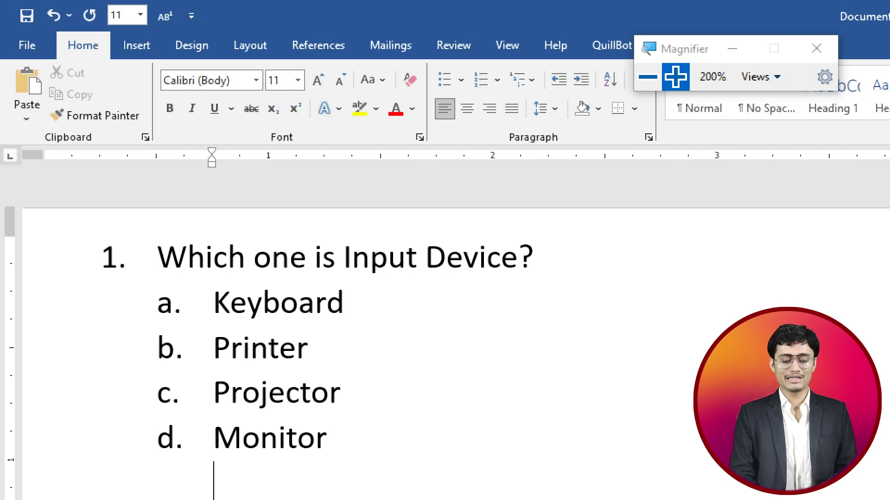
pyautogui.press('BackSpace')
pyautogui.press('BackSpace')
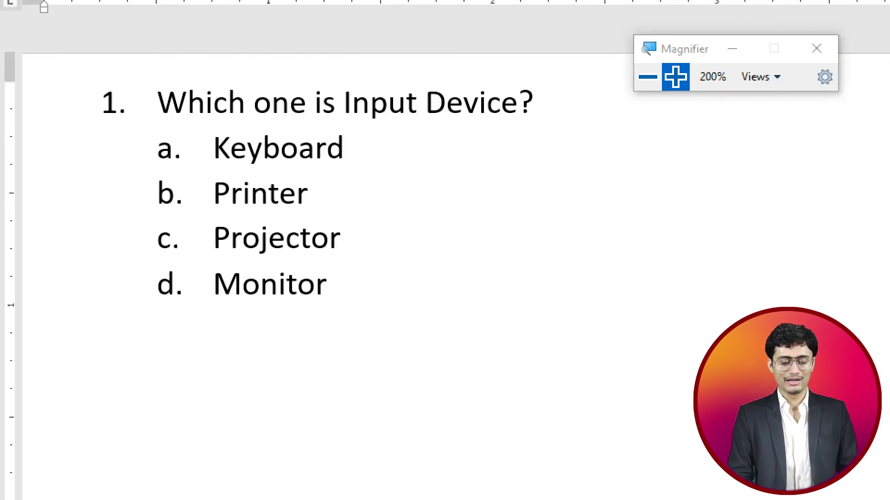
pyautogui.write('2.')
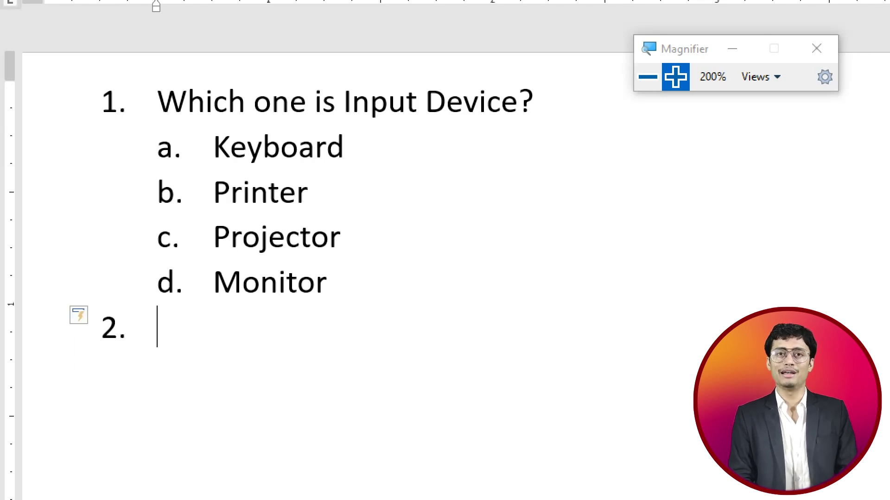
pyautogui.write('Father of')
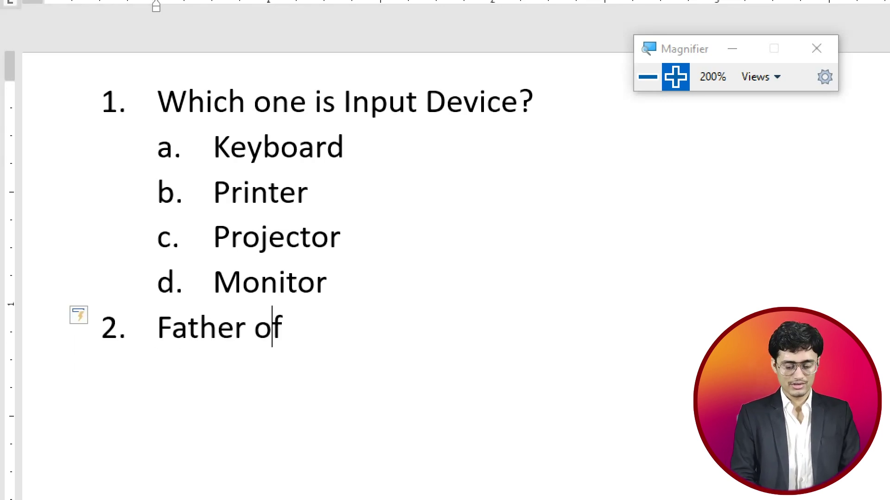
pyautogui.write(' Computer?')
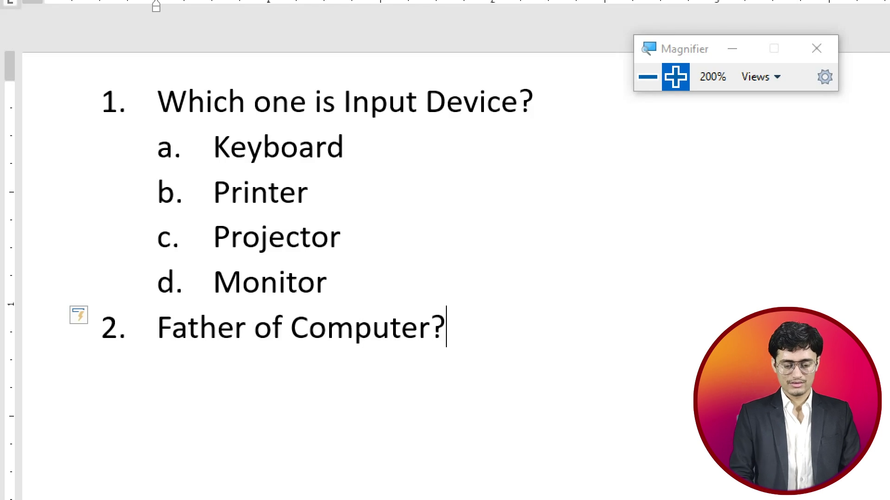
# Start a lettered sub-list at "a." directly under question 2 and enter "C. B" as its first option.
pyautogui.press('Return')
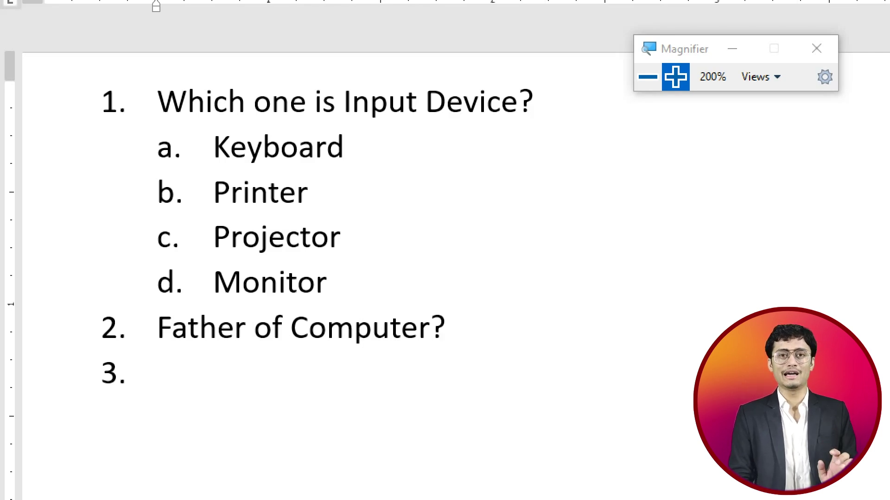
pyautogui.press('BackSpace')
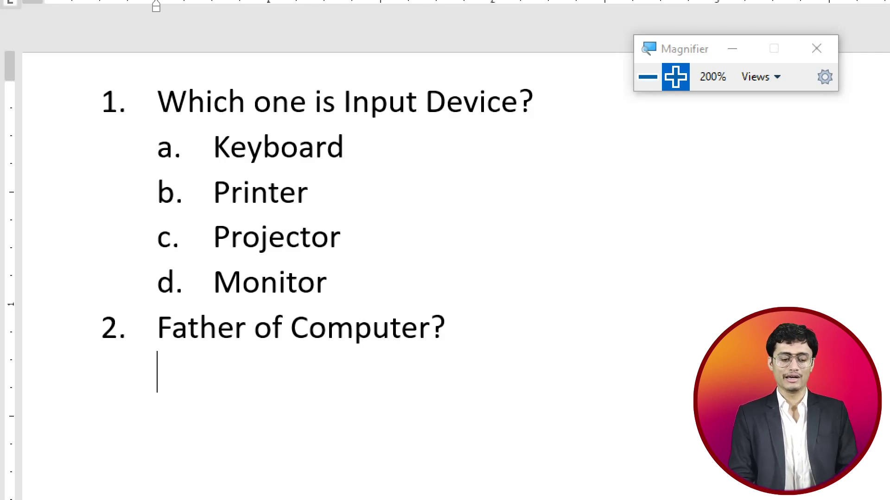
pyautogui.write('a.')
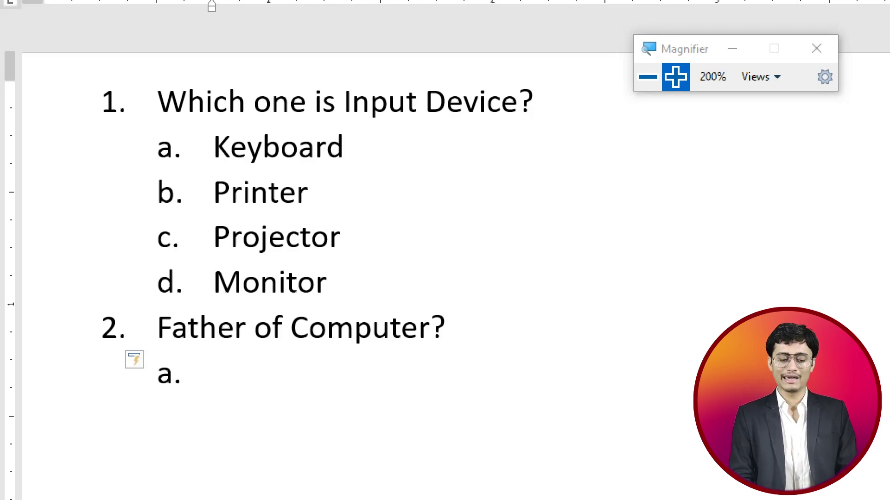
pyautogui.write('C')
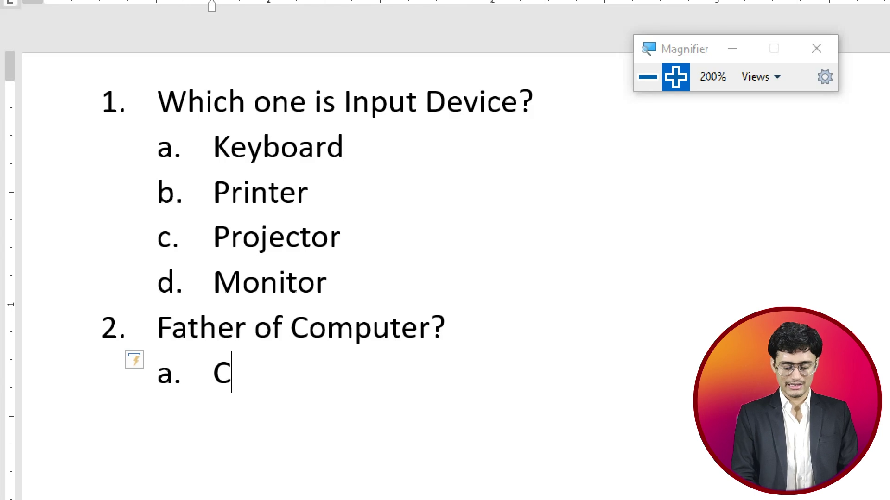
pyautogui.write('. B')
pyautogui.press('Return')
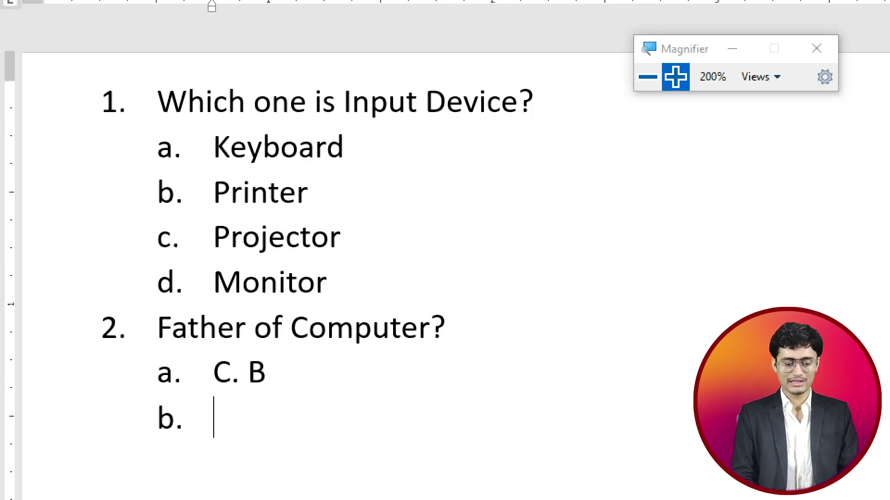
# Fill options b to d under question 2 with random placeholder text such as "dffgdf" and "dfg".
pyautogui.write('dffgdf')
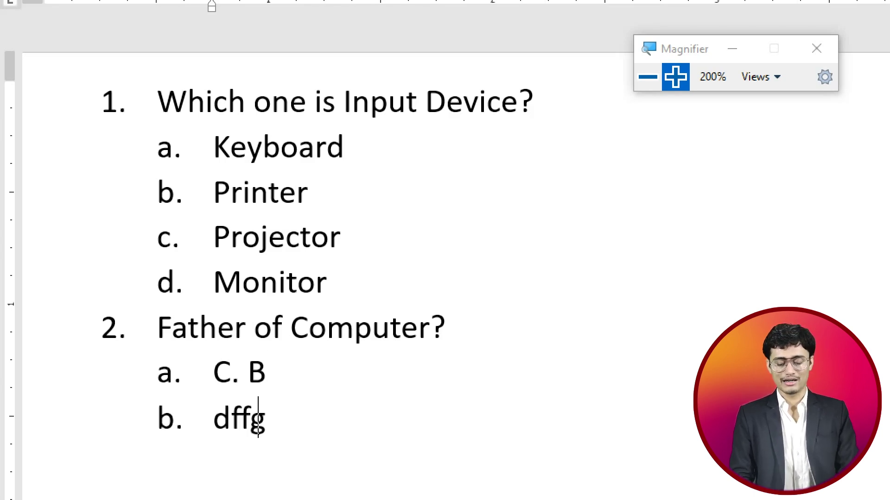
pyautogui.press('Return')
pyautogui.write('dfg')
pyautogui.press('Return')
pyautogui.write('dsdf')
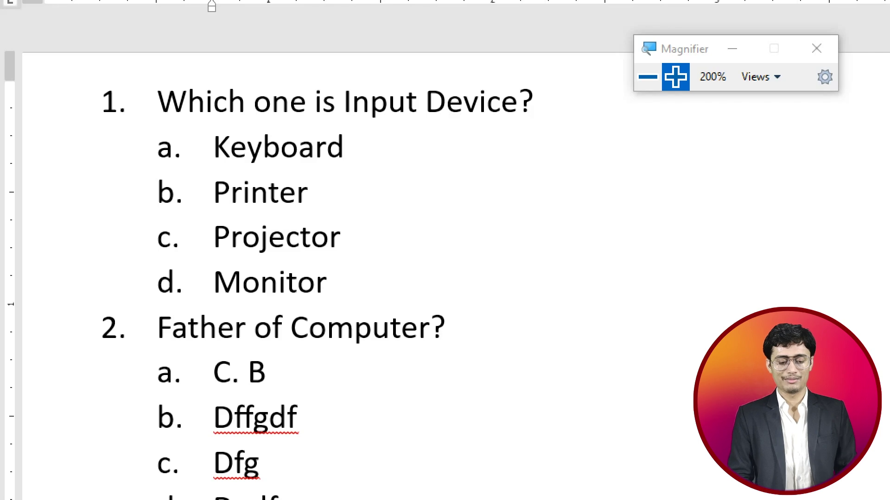
pyautogui.write('g')
pyautogui.press('Return')
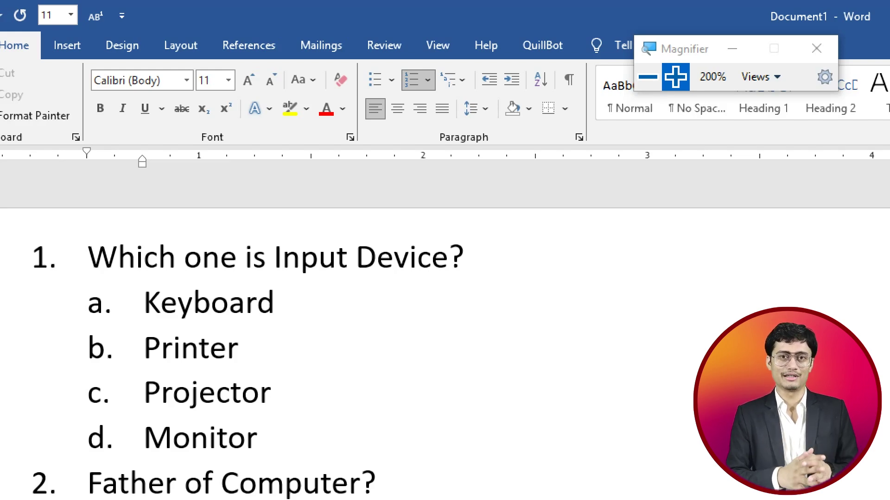
# Delete the entire question list and clear the leftover list formatting and indent from the empty page.
pyautogui.hotkey('ctrl', 'a')
pyautogui.press('BackSpace')
pyautogui.press('BackSpace')
pyautogui.press('BackSpace')
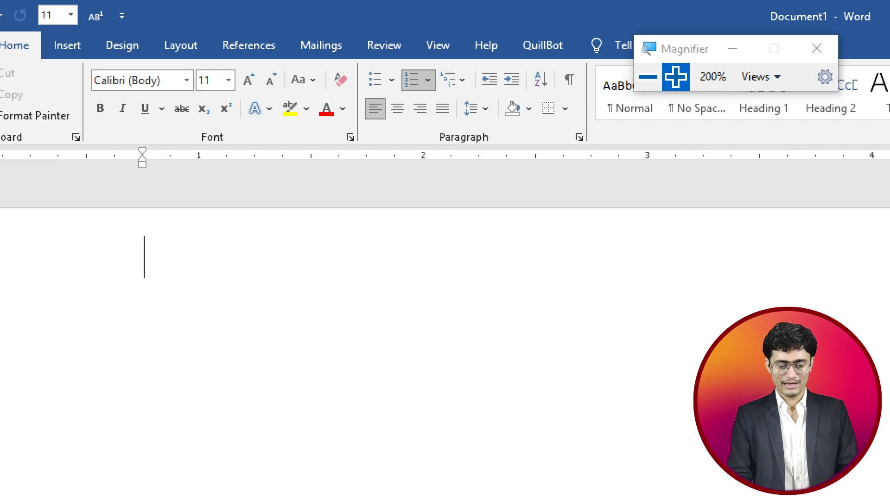
pyautogui.press('BackSpace')
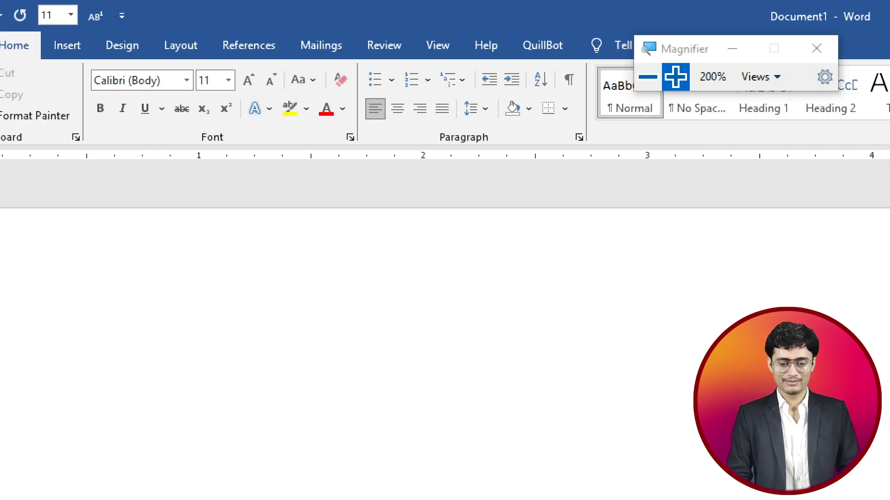
# Switch the empty paragraph through justified, centred and right alignment, and return it to left alignment.
pyautogui.click(648, 77)
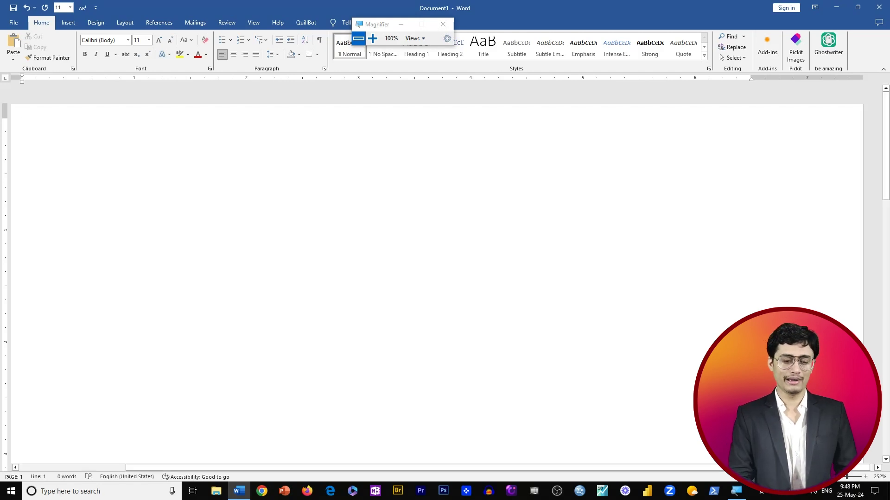
pyautogui.click(372, 38)
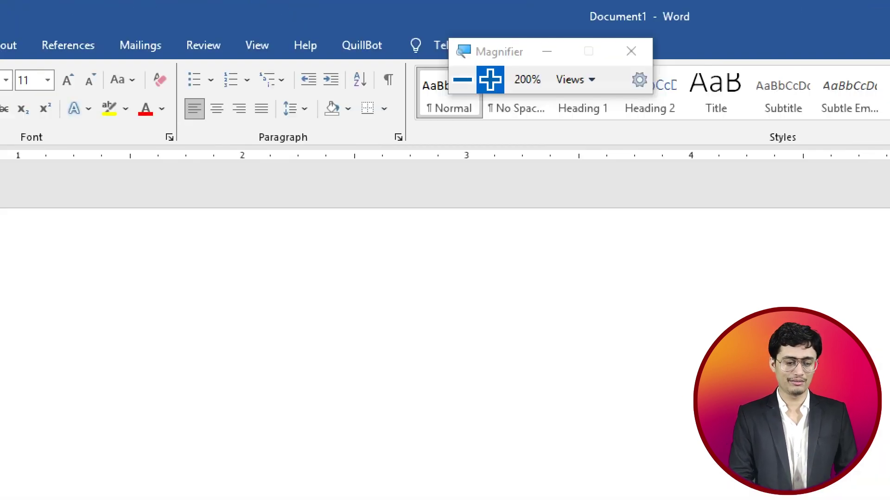
pyautogui.hotkey('ctrl', 'j')
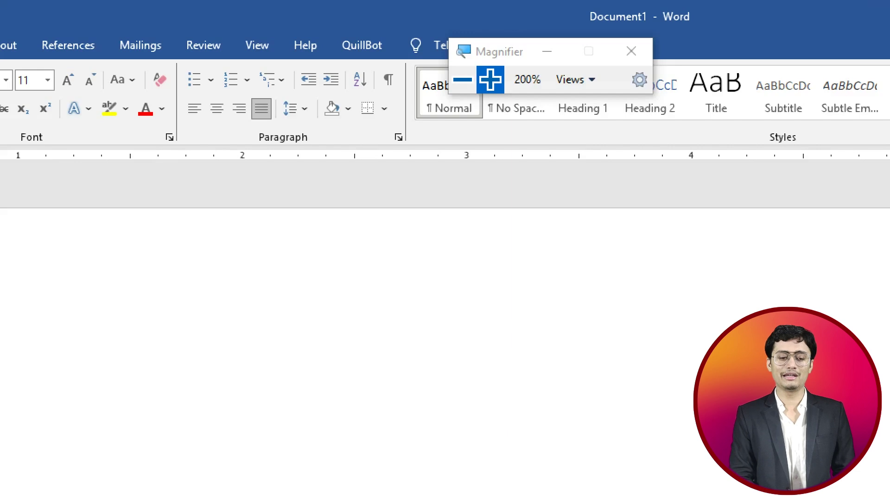
pyautogui.hotkey('ctrl', 'e')
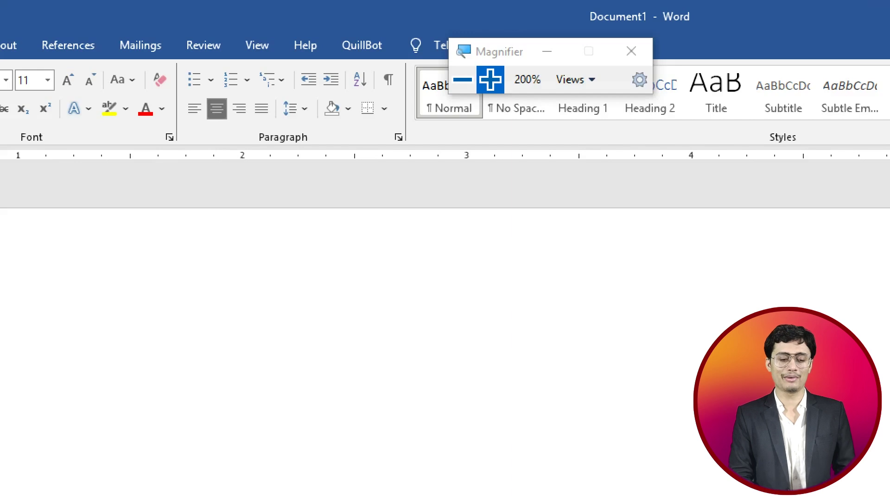
pyautogui.hotkey('ctrl', 'r')
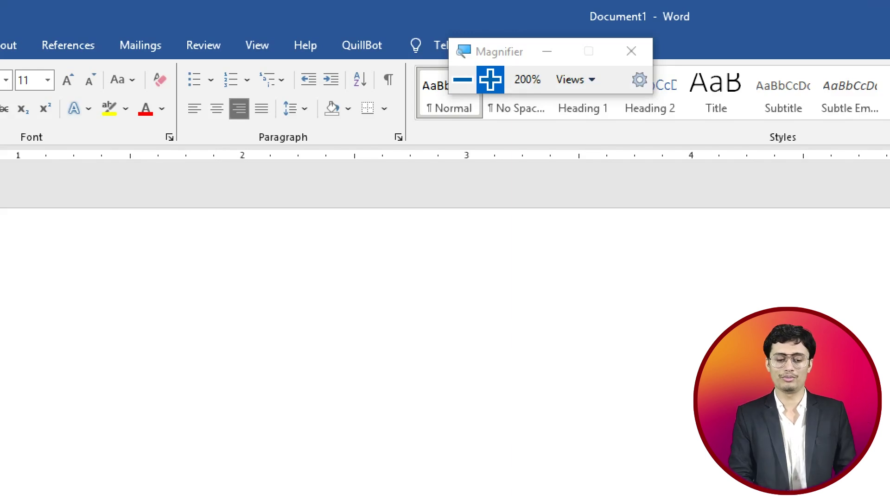
pyautogui.press('super+minus')
pyautogui.press('super+minus')
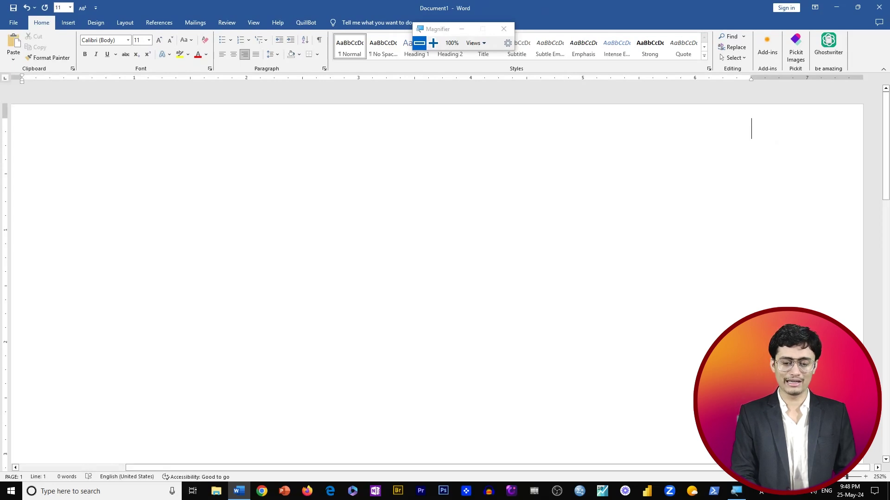
pyautogui.hotkey('ctrl', 'l')
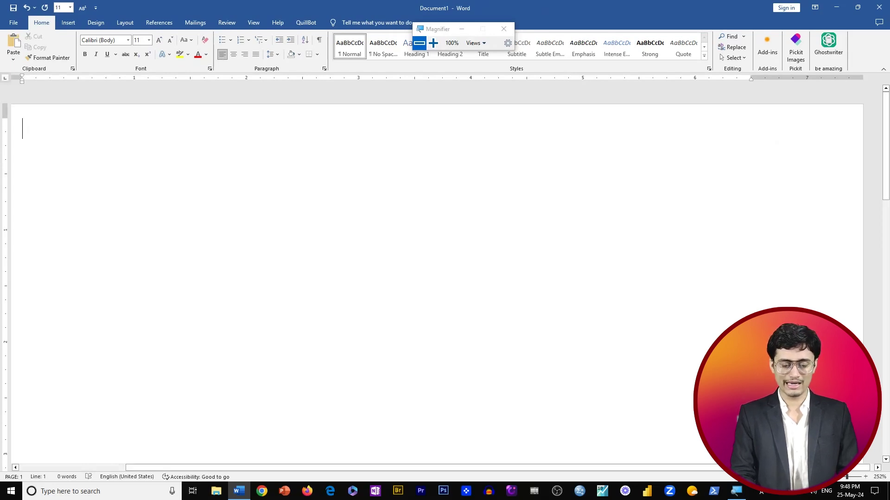
# Generate sample paragraphs on the blank page with the =rand() formula.
pyautogui.write('=rand()')
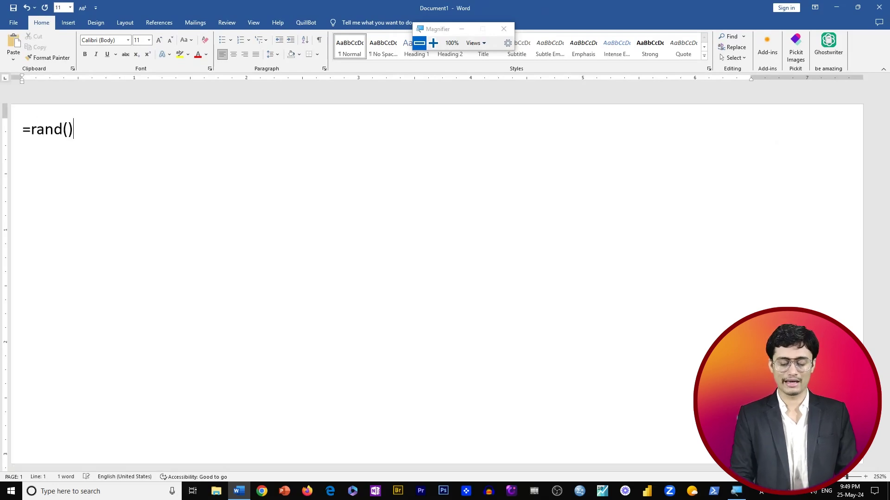
pyautogui.press('Return')
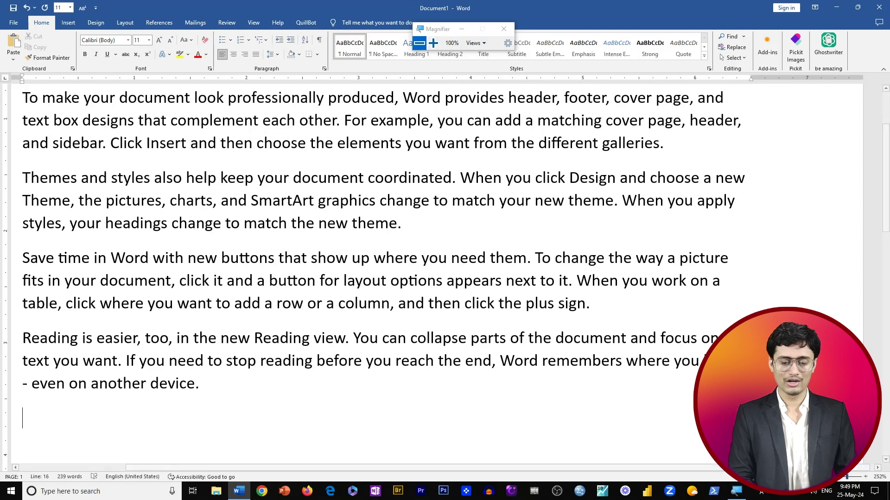
pyautogui.scroll(3, 436, 273)
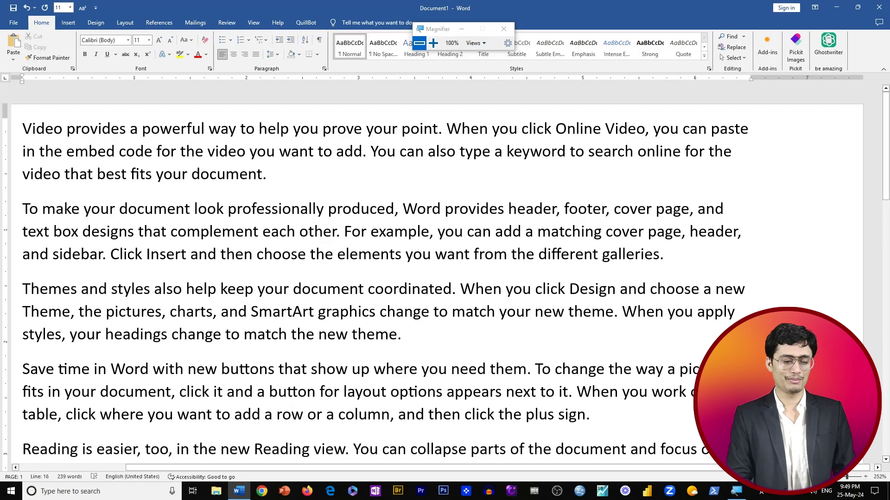
# Select the whole document and apply centred, right and finally justified alignment to all paragraphs.
pyautogui.moveTo(22, 129); pyautogui.dragTo(23, 289)
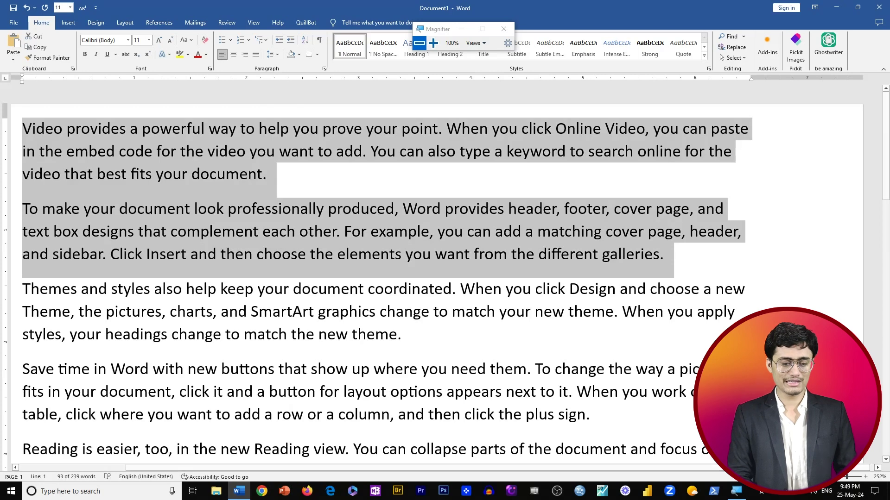
pyautogui.hotkey('ctrl', 'a')
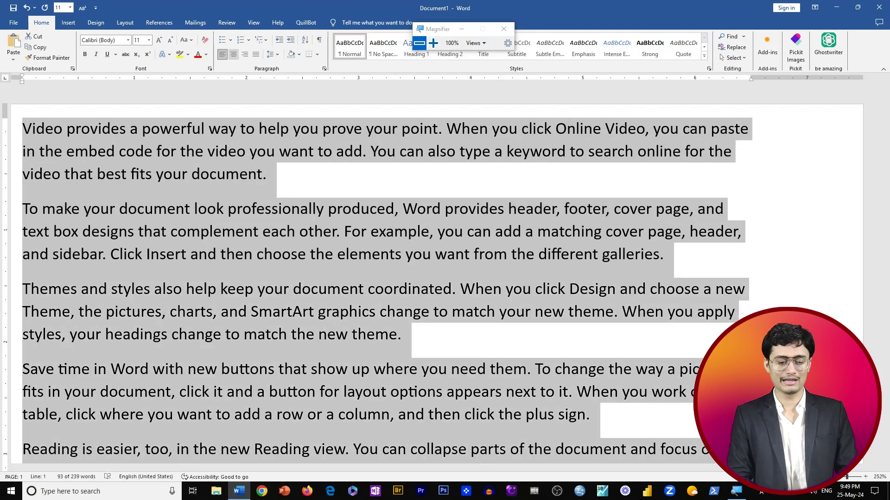
pyautogui.click(233, 54)
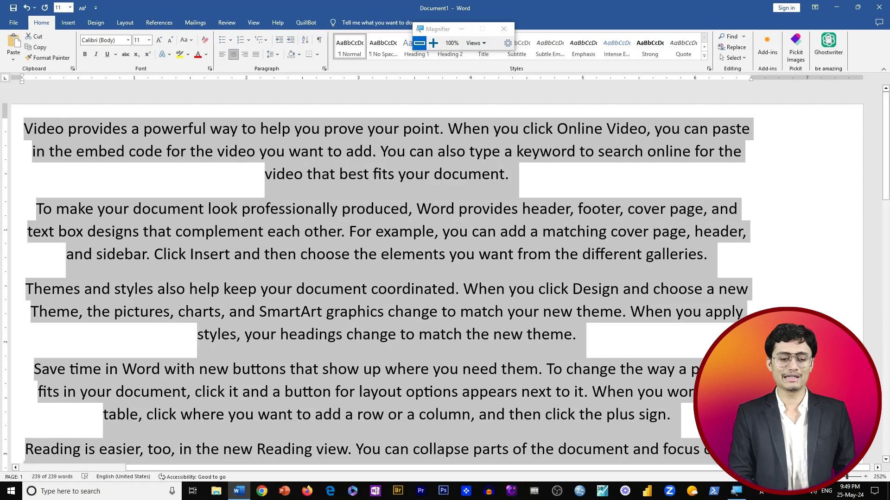
pyautogui.hotkey('ctrl', 'r')
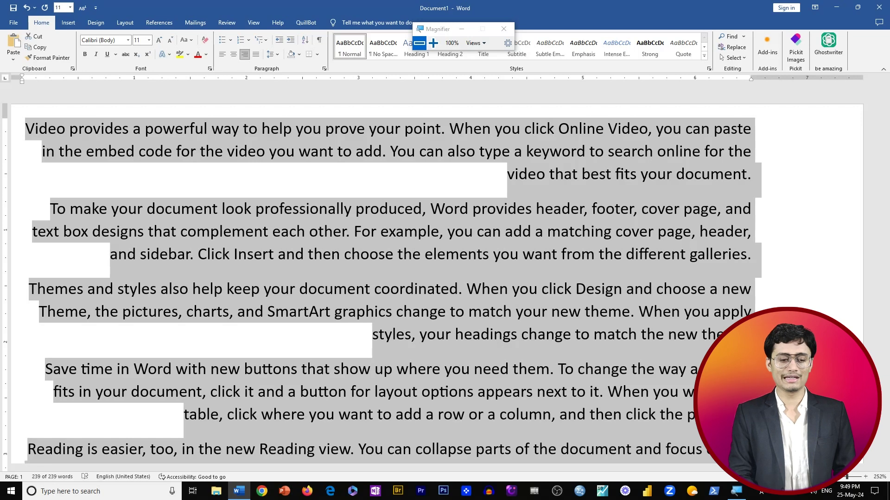
pyautogui.click(256, 55)
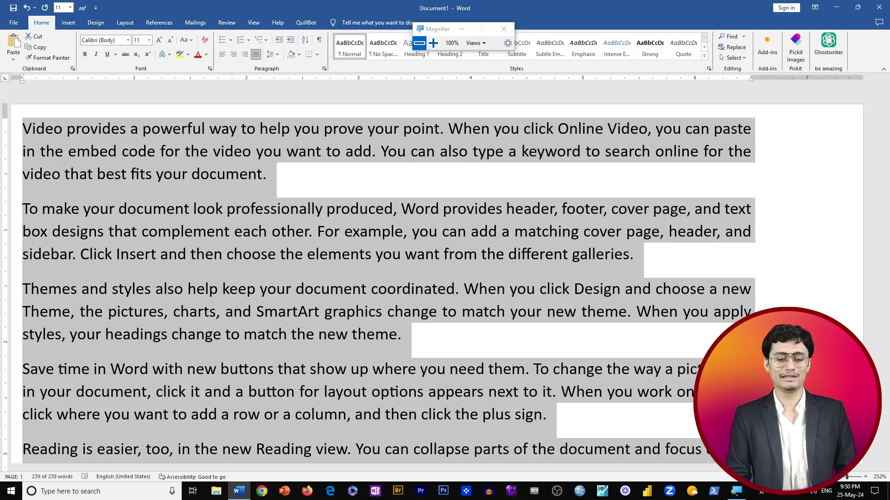
# Set the line spacing of all selected paragraphs to 1.15.
pyautogui.click(433, 42)
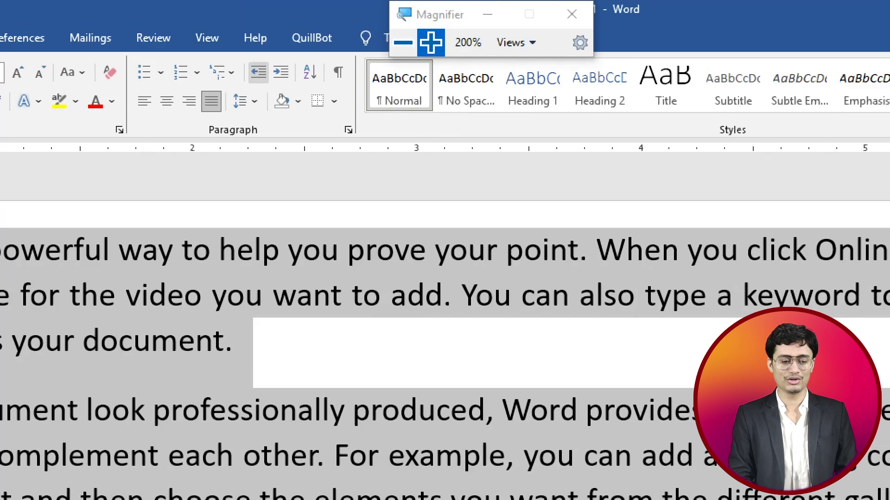
pyautogui.click(246, 101)
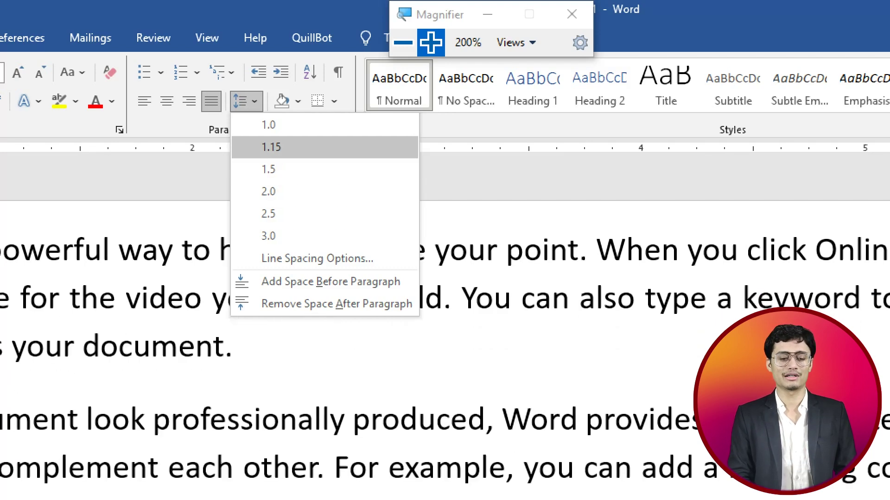
pyautogui.click(271, 147)
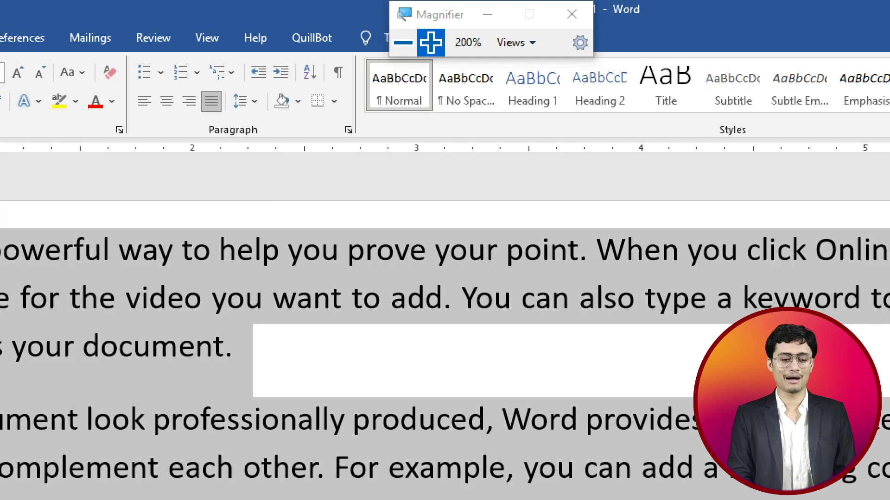
# Shade all paragraphs with Blue-Gray, Text 2, Darker 50%, and undo the shading.
pyautogui.click(297, 101)
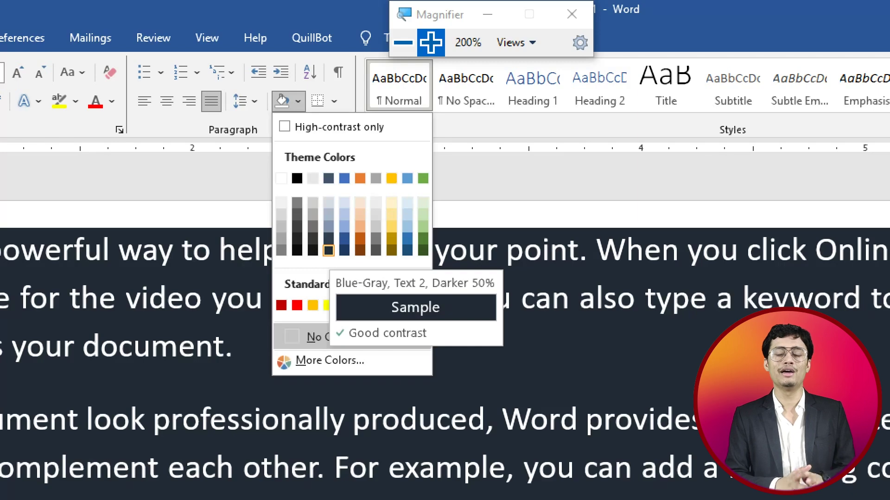
pyautogui.click(328, 250)
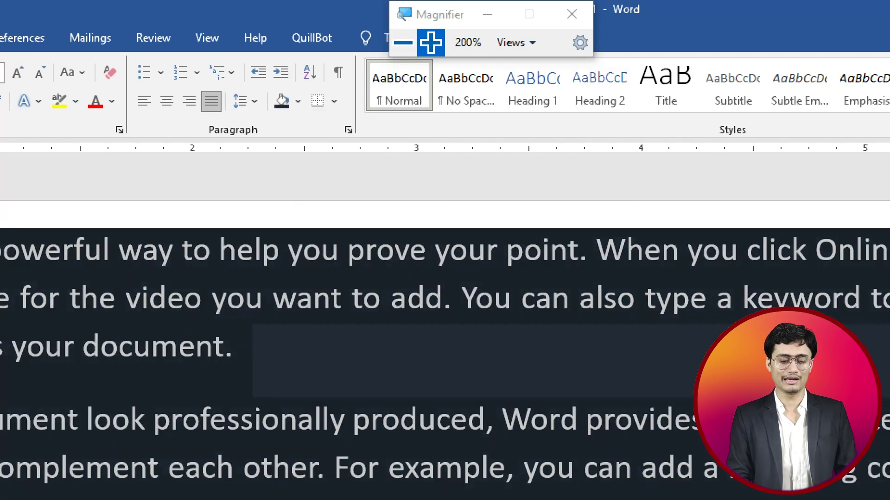
pyautogui.click(403, 42)
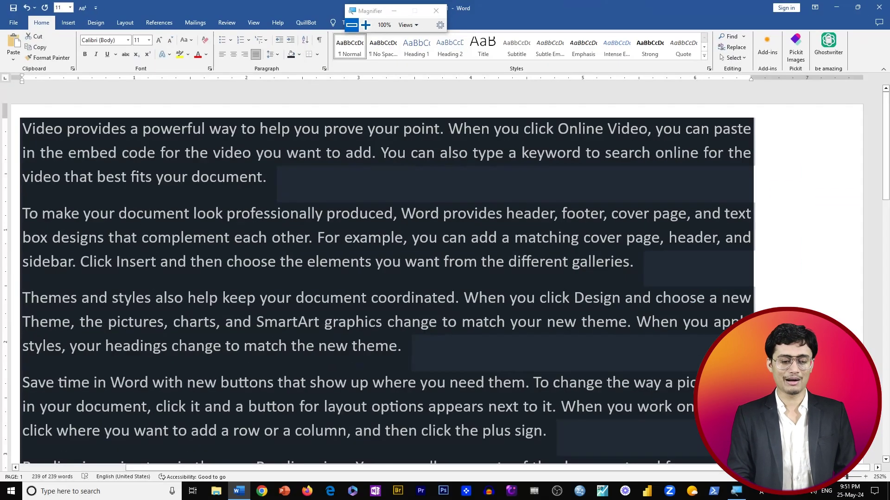
pyautogui.click(226, 177)
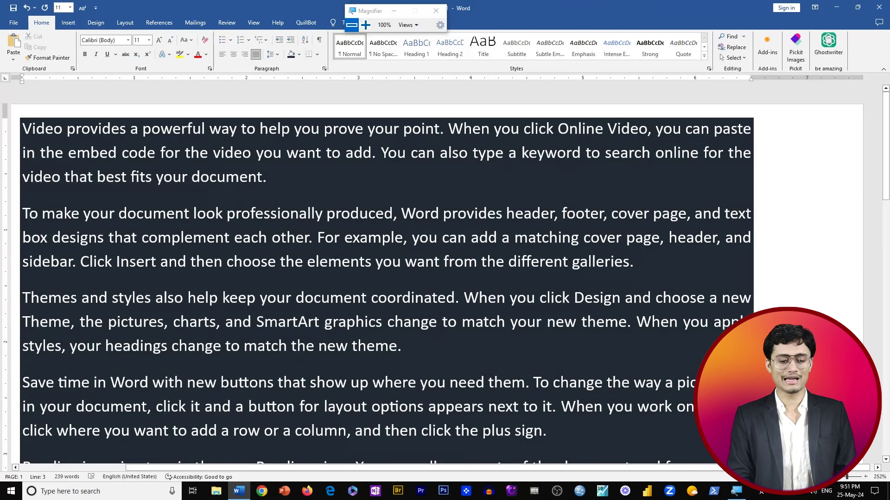
pyautogui.hotkey('ctrl', 'a')
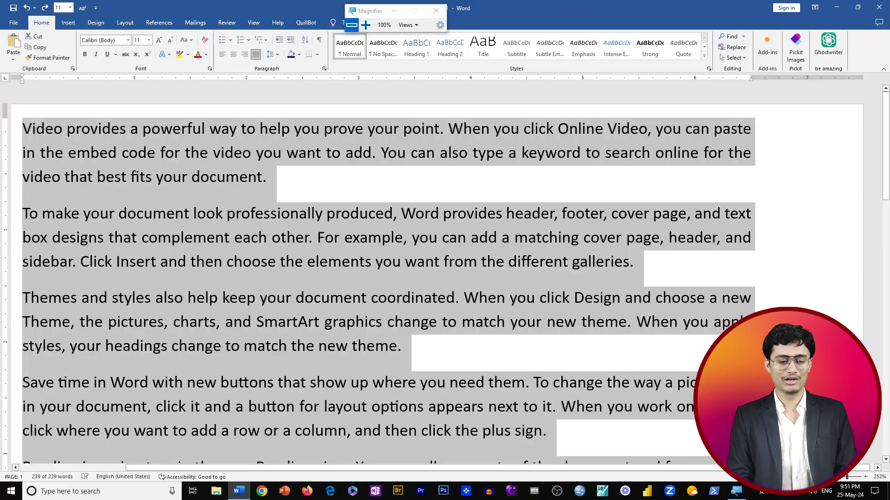
# Try a bottom border on only part of the first paragraph's text, and undo it.
pyautogui.click(267, 177)
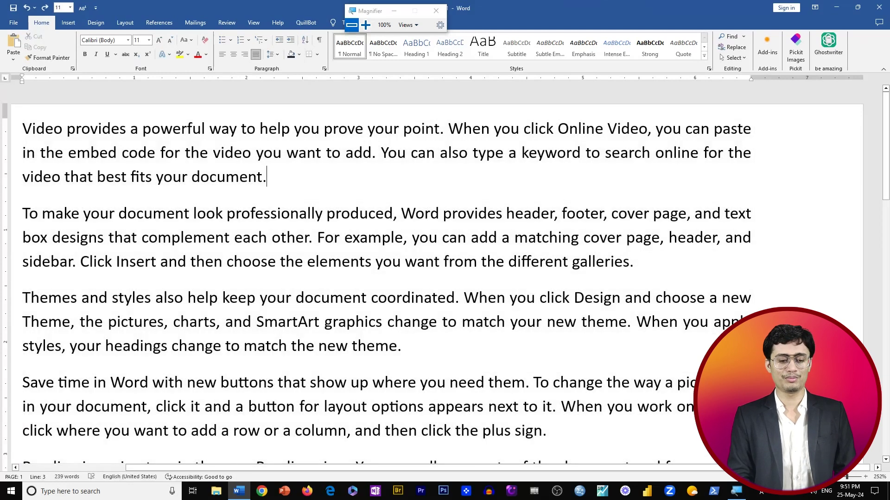
pyautogui.moveTo(267, 177); pyautogui.dragTo(142, 129)
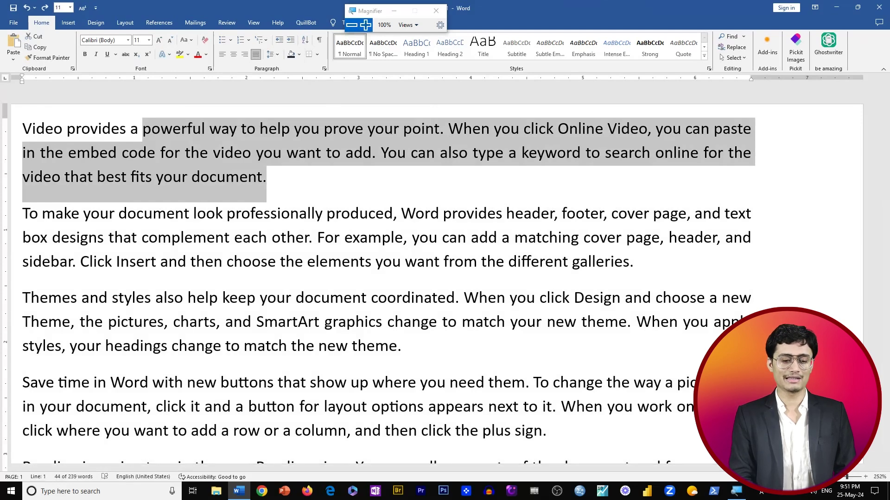
pyautogui.click(365, 25)
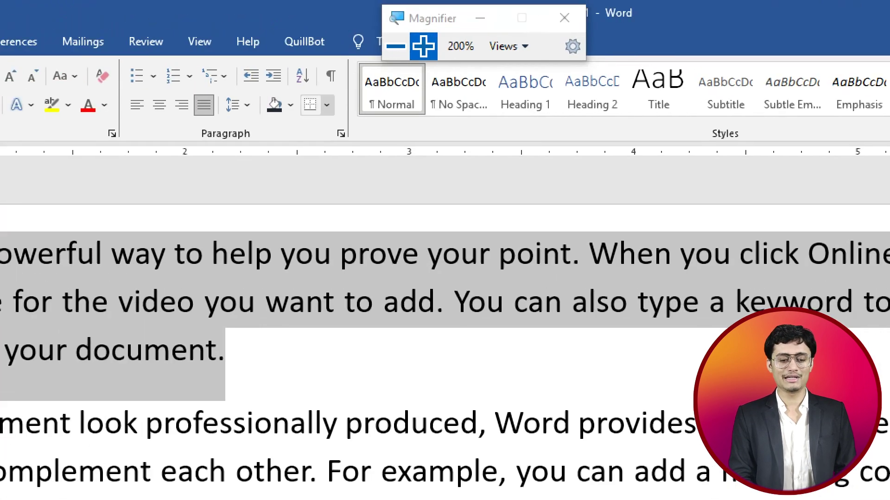
pyautogui.click(263, 83)
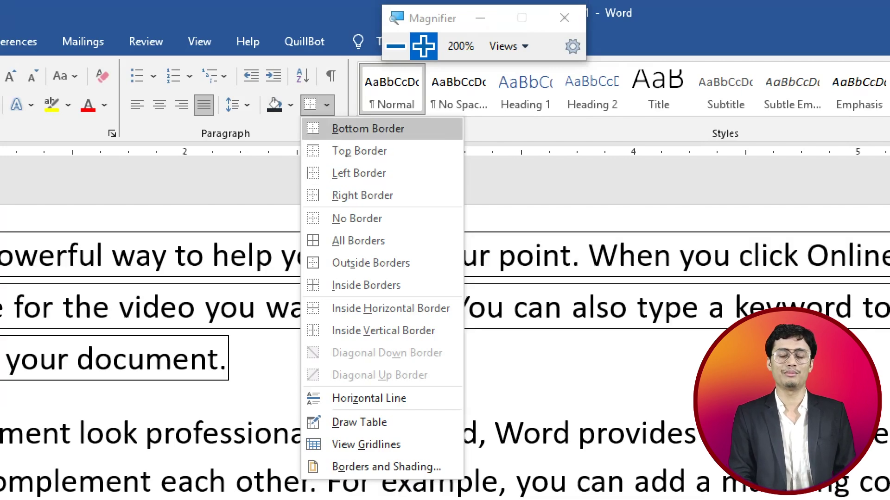
pyautogui.click(368, 129)
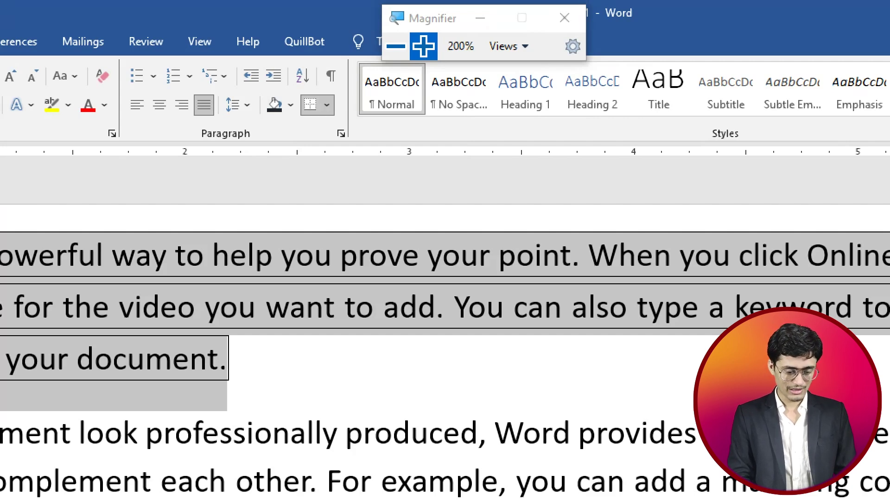
pyautogui.hotkey('ctrl', 'z')
pyautogui.press('Right')
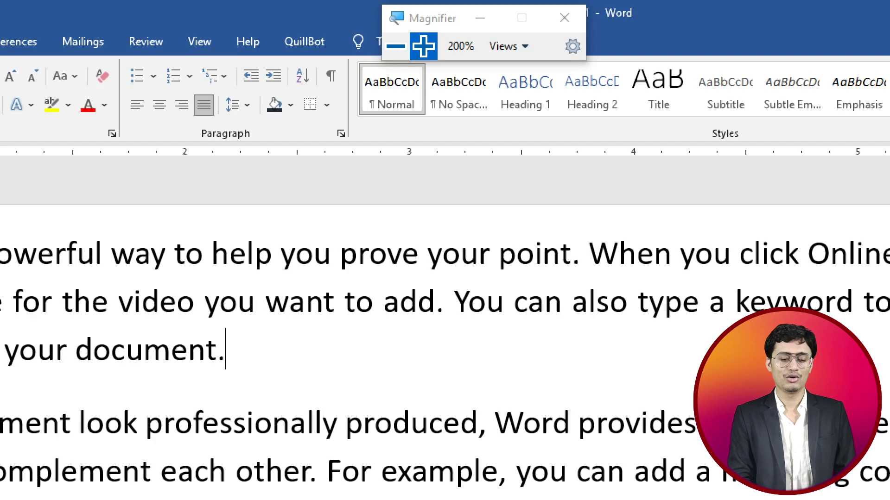
# Add a bottom border beneath the first paragraph, and apply All Borders to the whole paragraph.
pyautogui.click(327, 105)
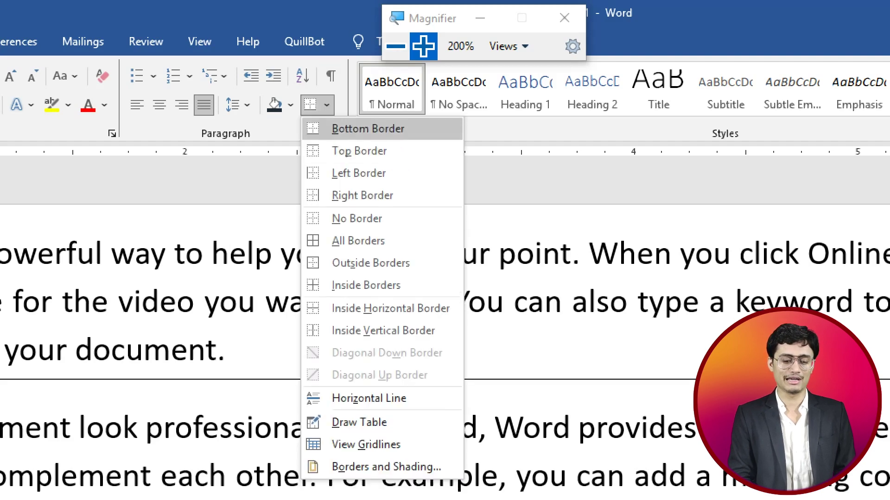
pyautogui.click(368, 128)
pyautogui.click(395, 46)
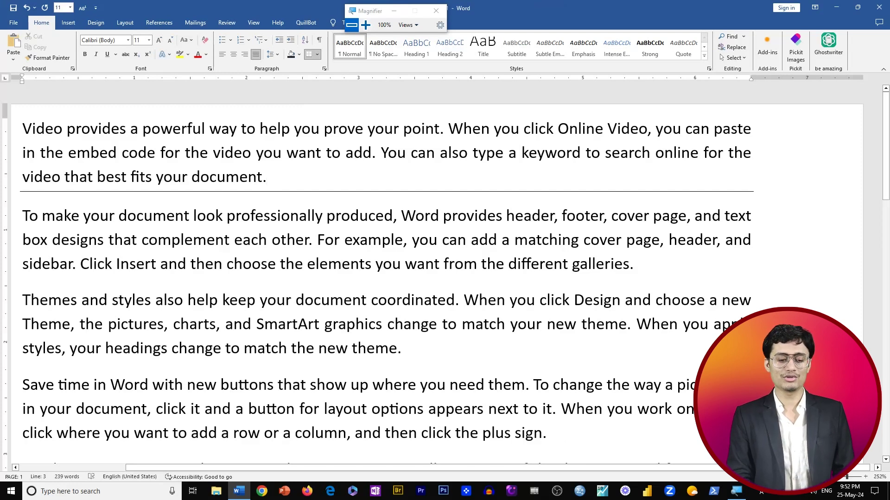
pyautogui.moveTo(267, 177); pyautogui.dragTo(22, 129)
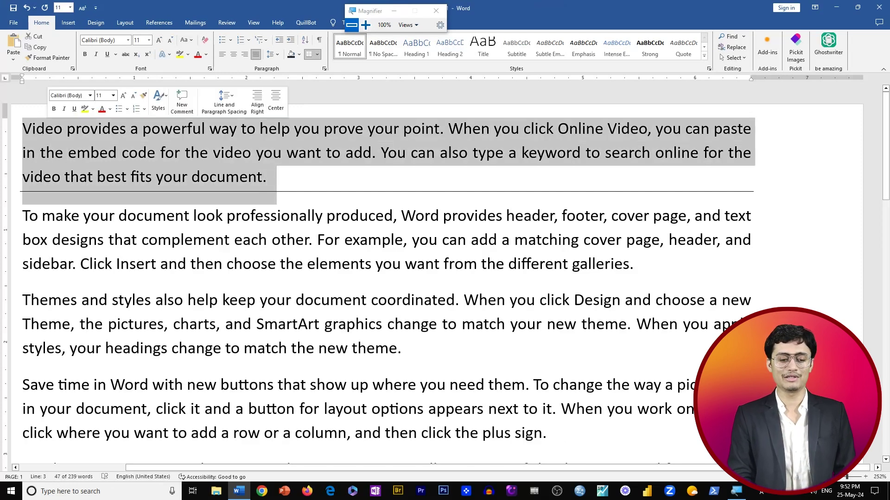
pyautogui.click(316, 54)
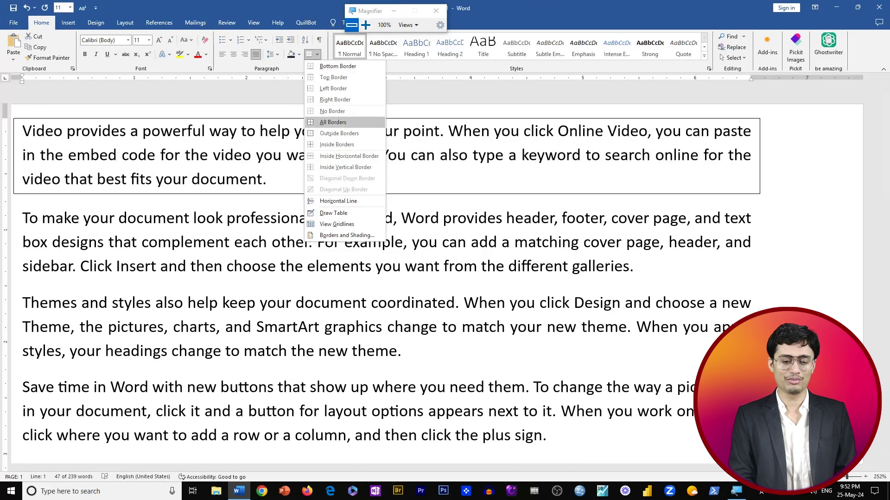
pyautogui.click(333, 122)
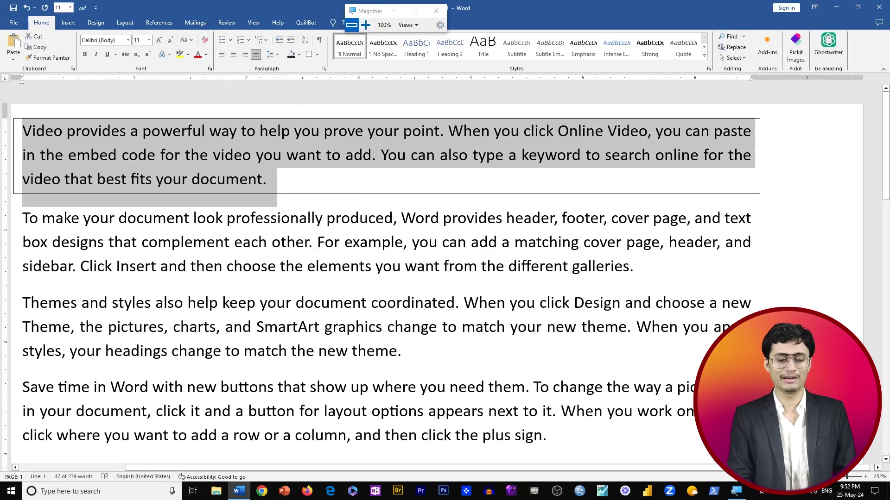
# Clear all text from the document and enter four sample first names in capitals, each on its own line.
pyautogui.hotkey('ctrl', 'a')
pyautogui.press('Delete')
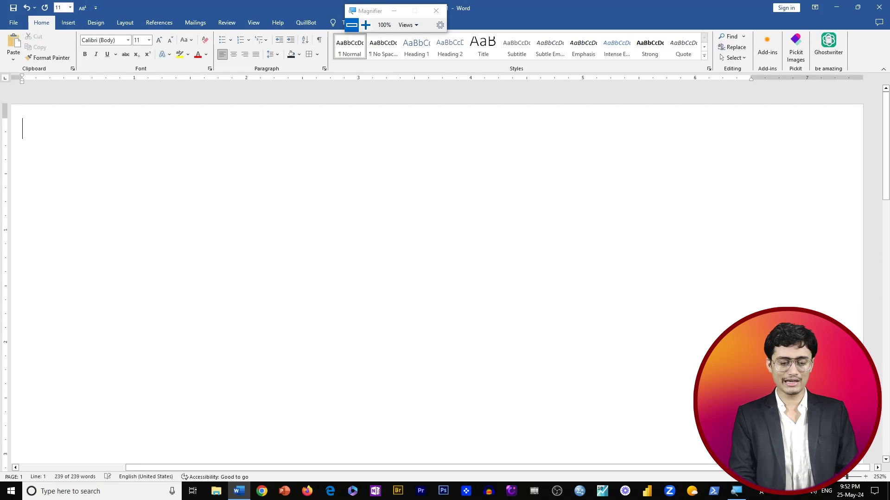
pyautogui.click(365, 25)
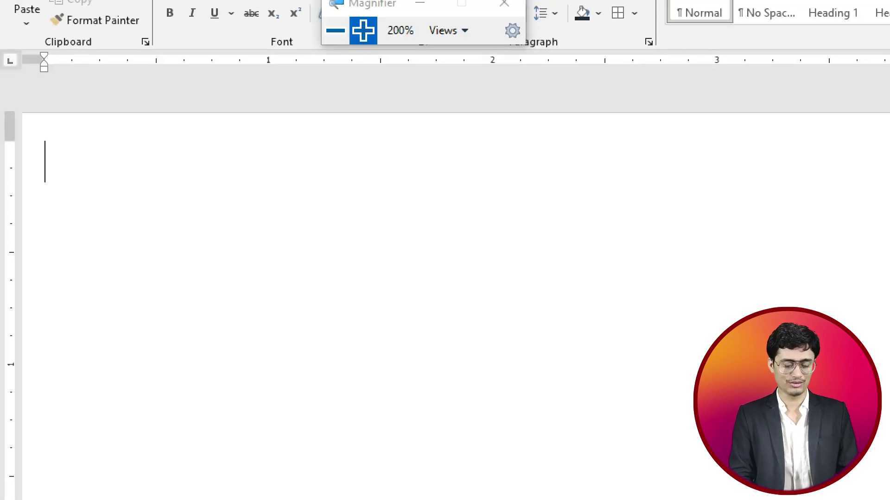
pyautogui.write('ra')
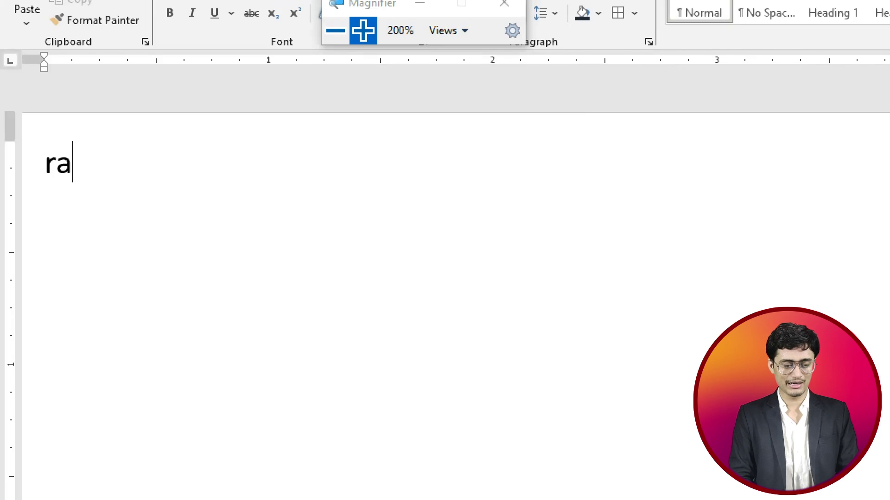
pyautogui.press('BackSpace')
pyautogui.press('BackSpace')
pyautogui.write('RAM')
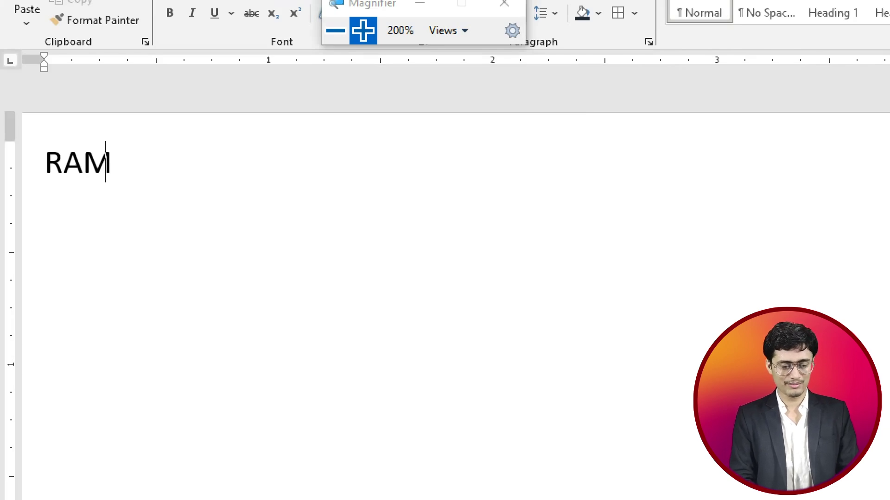
pyautogui.press('Return')
pyautogui.write('RAHIM')
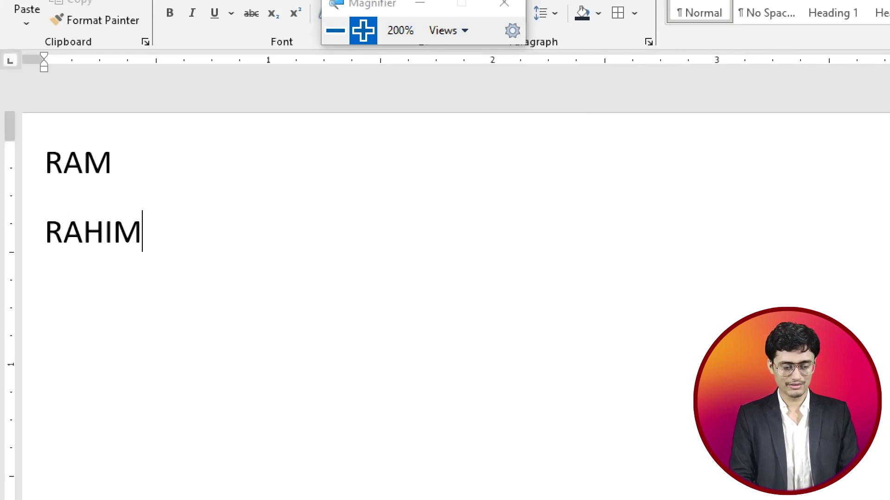
pyautogui.press('Return')
pyautogui.write('RURESH')
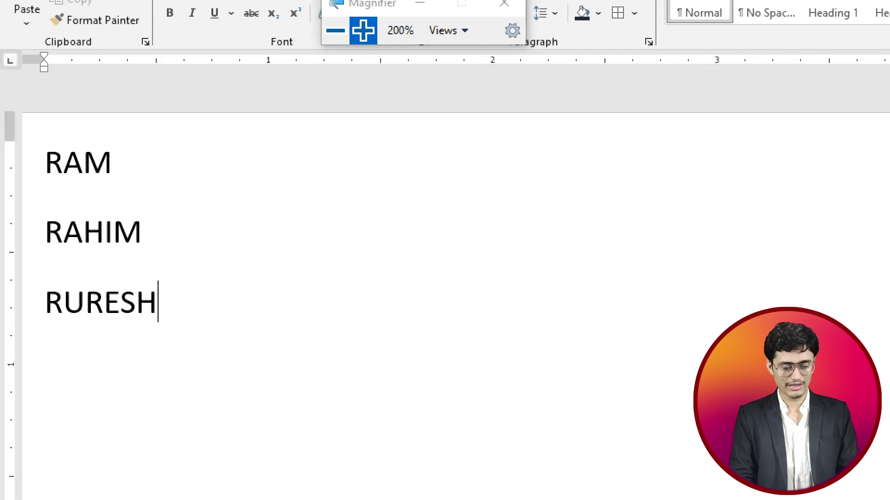
pyautogui.press('Return')
pyautogui.write('\\JOSH')
pyautogui.press('BackSpace')
pyautogui.press('BackSpace')
pyautogui.press('BackSpace')
pyautogui.press('BackSpace')
pyautogui.press('BackSpace')
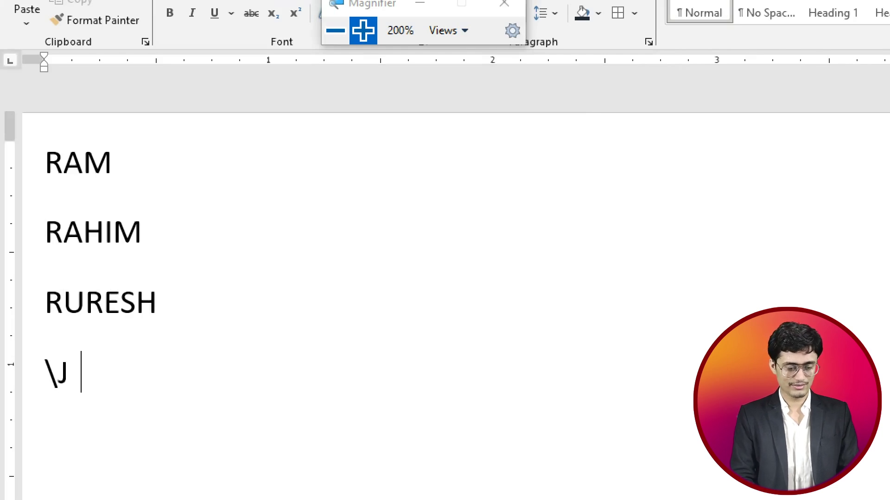
pyautogui.write('JOHN')
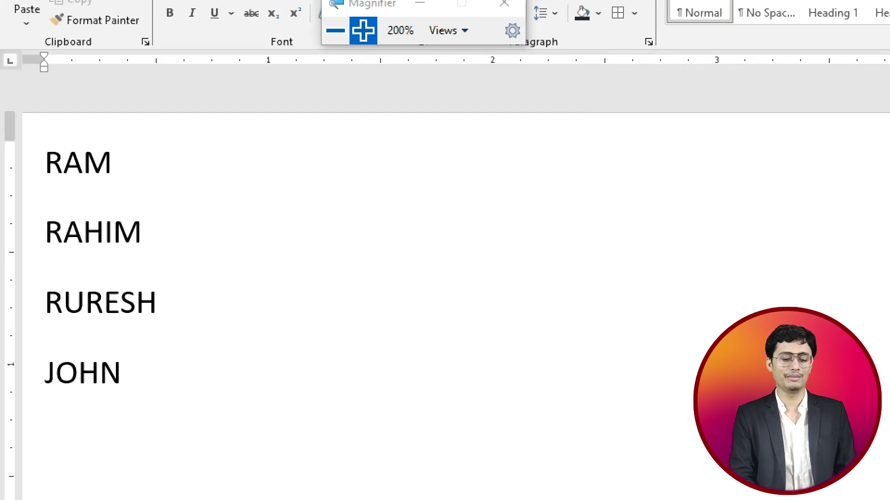
# Sort the four names by paragraph as text in ascending order, with no header row.
pyautogui.hotkey('ctrl', 'a')
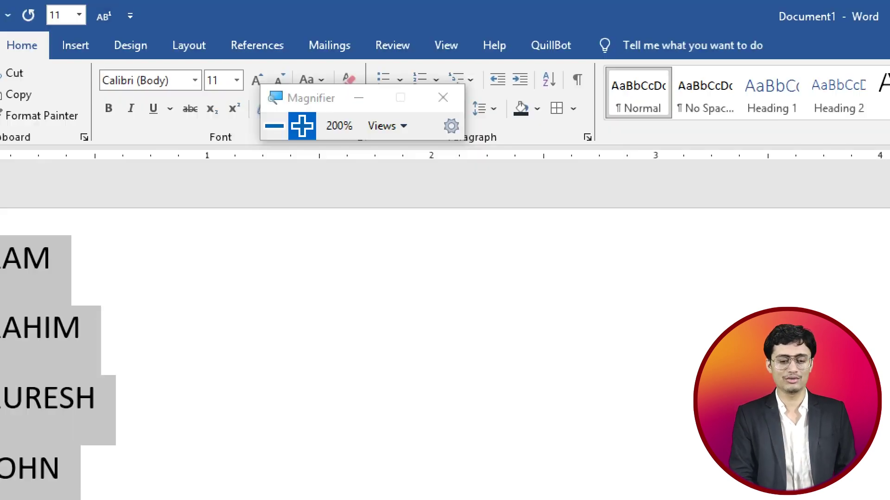
pyautogui.moveTo(324, 98); pyautogui.dragTo(627, 133)
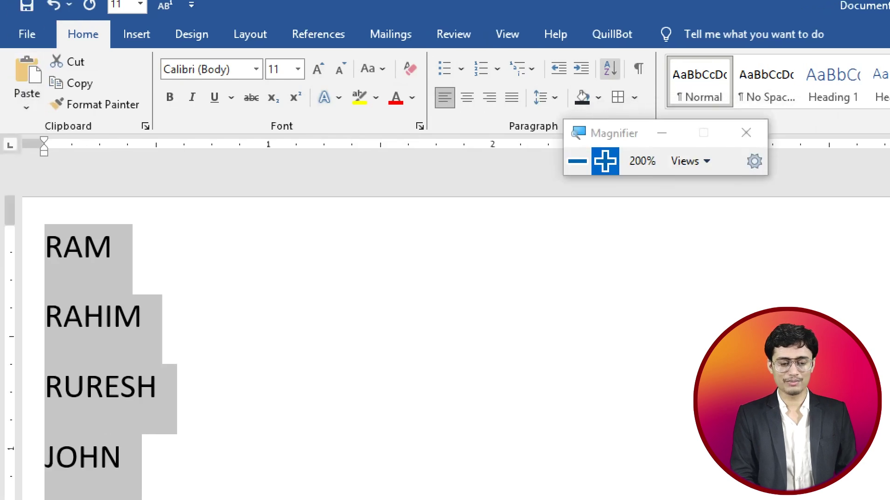
pyautogui.click(610, 68)
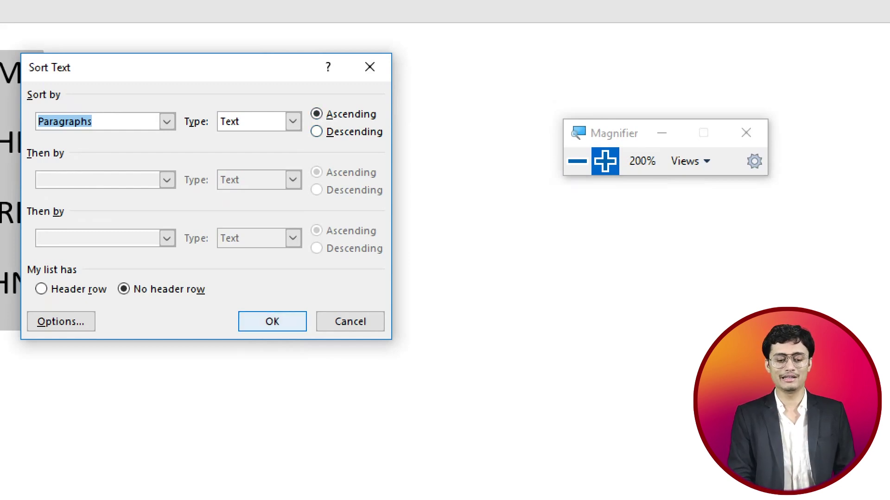
pyautogui.press('Return')
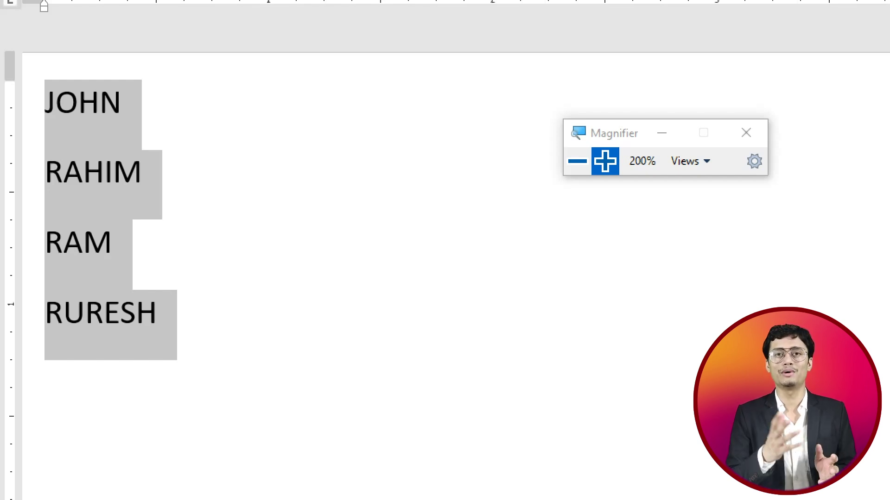
# Examine the sort order of the second and third names by comparing their third letters.
pyautogui.click(45, 171)
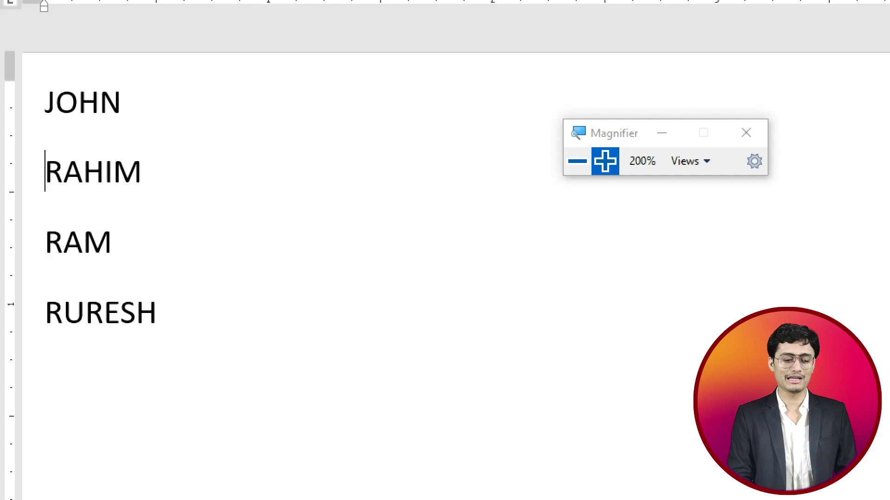
pyautogui.moveTo(45, 171); pyautogui.dragTo(132, 241)
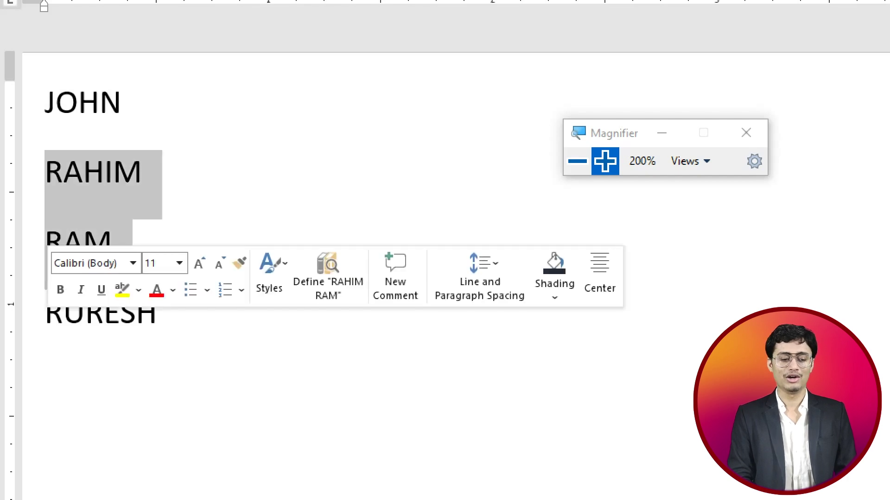
pyautogui.click(160, 315)
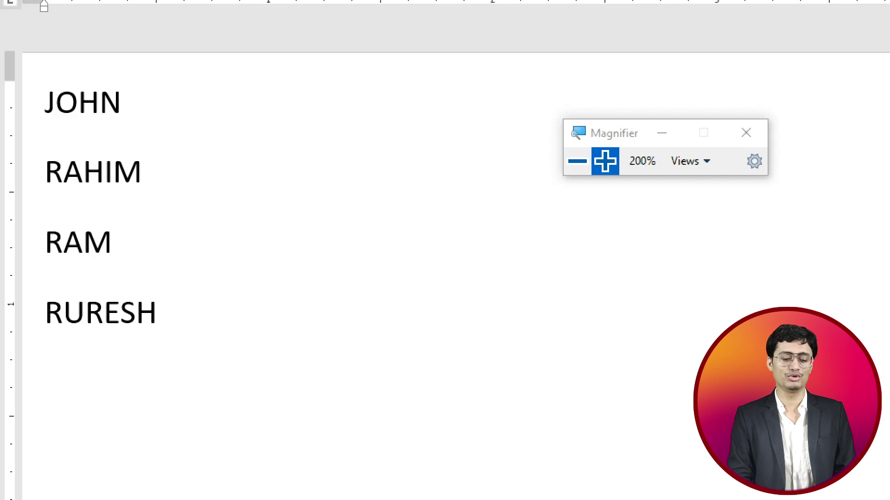
pyautogui.moveTo(82, 171); pyautogui.dragTo(105, 185)
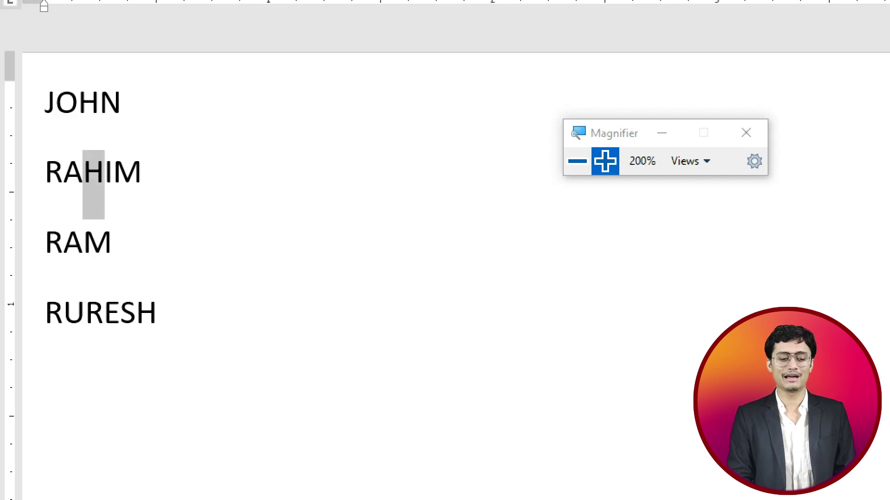
pyautogui.moveTo(83, 241); pyautogui.dragTo(112, 245)
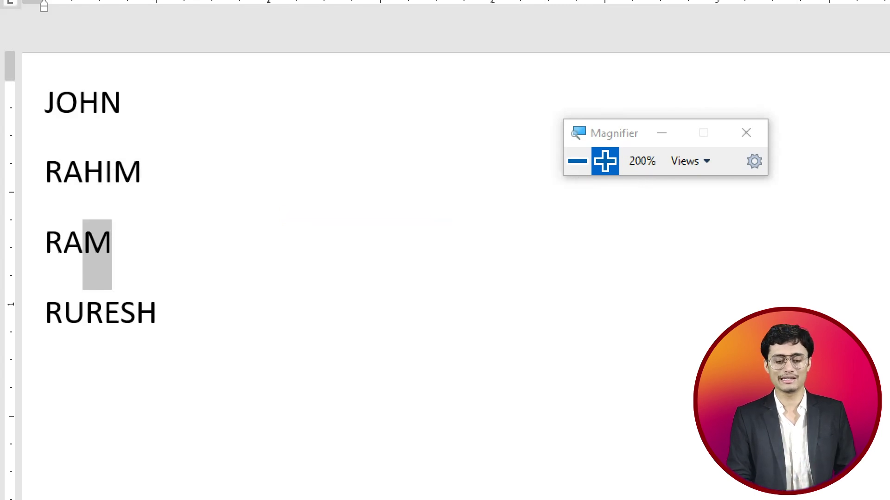
# Add five spaces after the first name and show paragraph marks and other hidden formatting symbols.
pyautogui.press('super+minus')
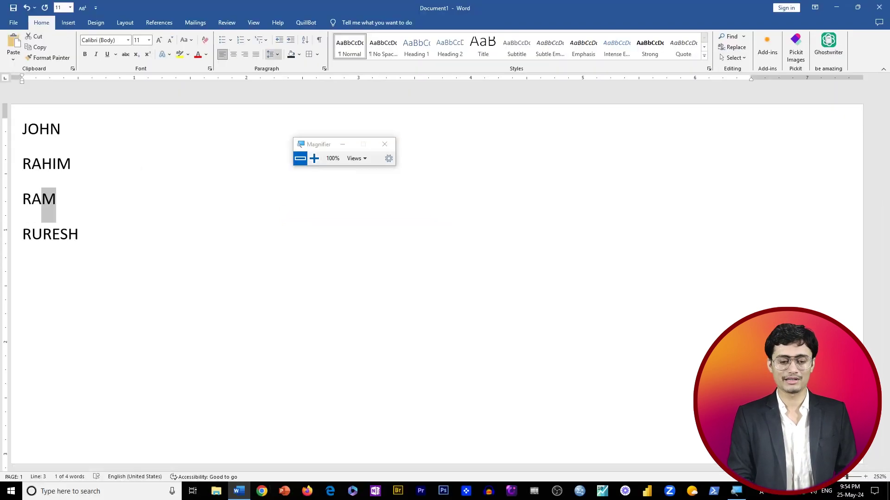
pyautogui.press('super+plus')
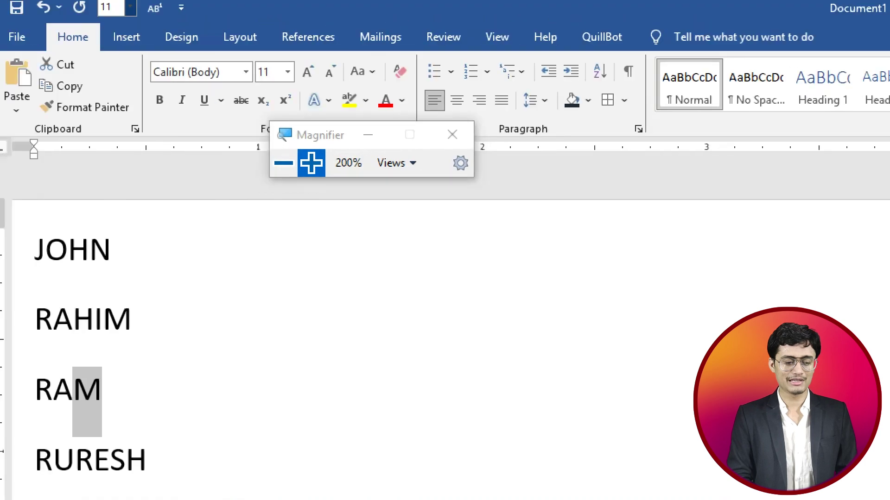
pyautogui.click(125, 249)
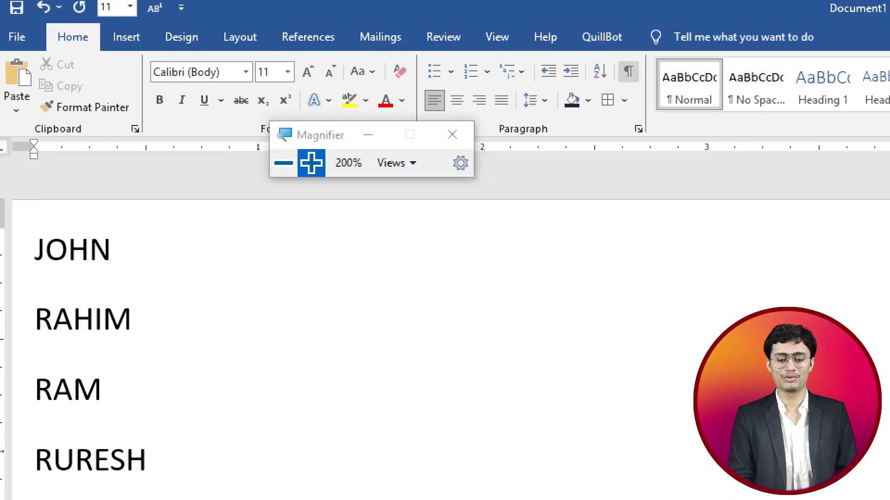
pyautogui.click(628, 72)
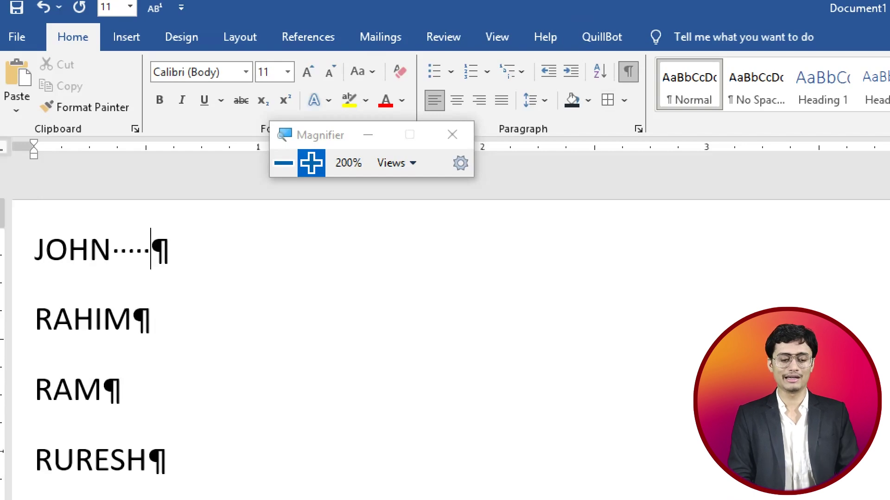
pyautogui.moveTo(158, 251); pyautogui.dragTo(33, 251)
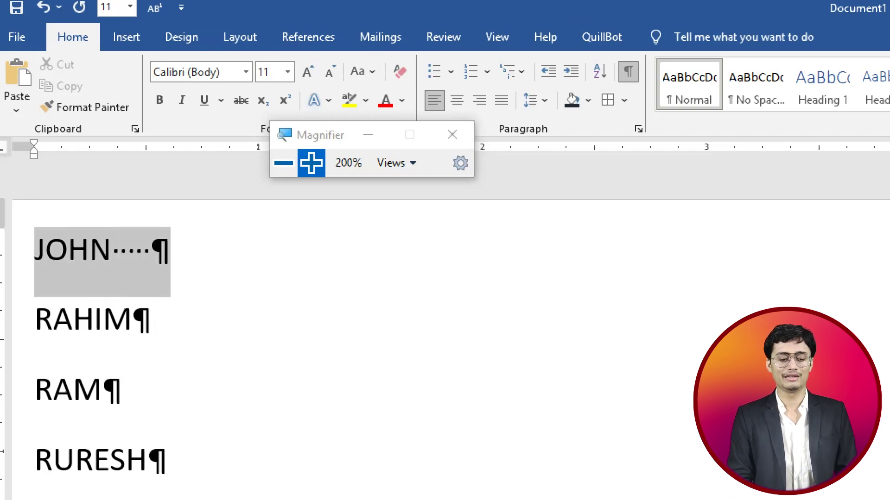
pyautogui.click(120, 251)
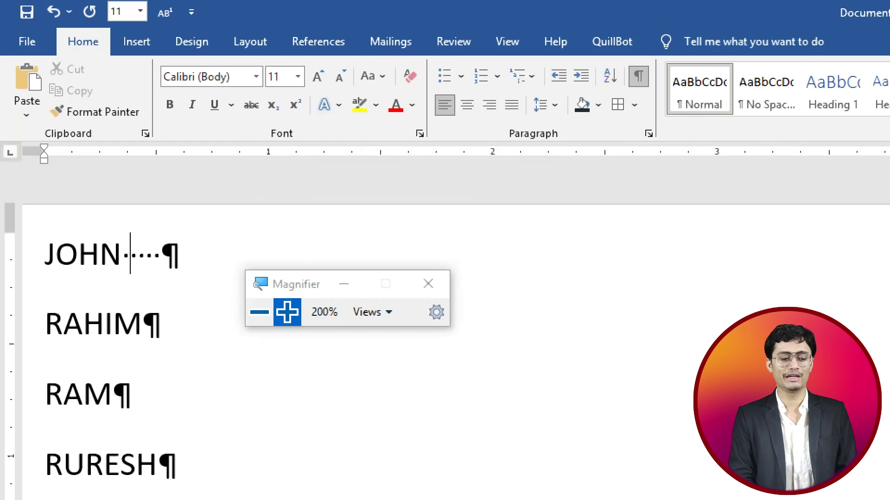
pyautogui.moveTo(44, 160)
pyautogui.mouseDown()
pyautogui.moveTo(166, 160)
pyautogui.moveTo(44, 160)
pyautogui.mouseUp()
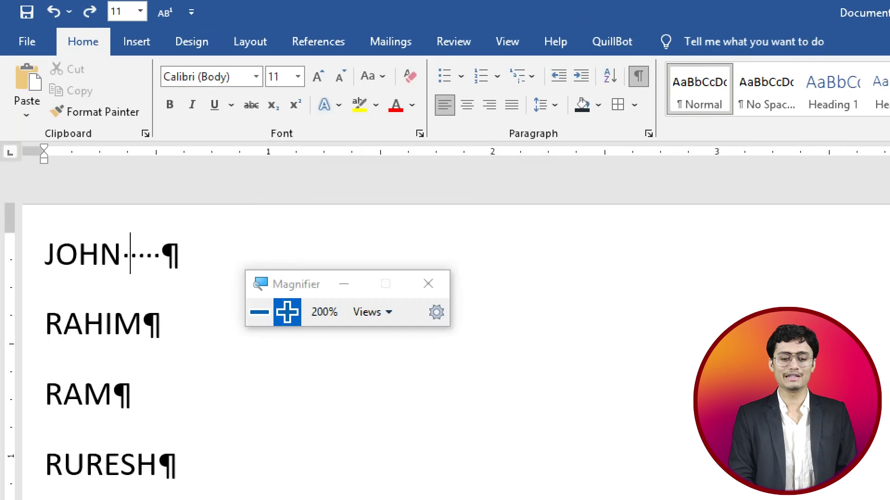
# Select all four name lines and increase their left indent by four levels, to the 2-inch mark on the ruler.
pyautogui.click(288, 313)
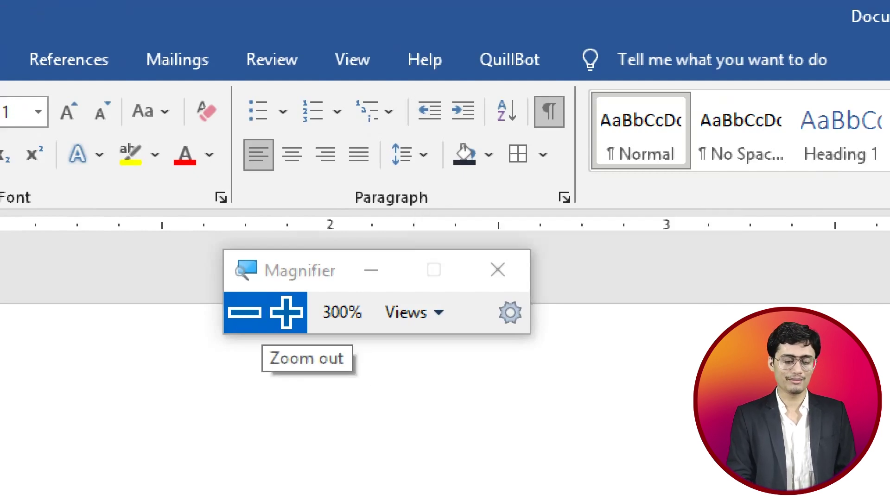
pyautogui.click(245, 313)
pyautogui.click(244, 312)
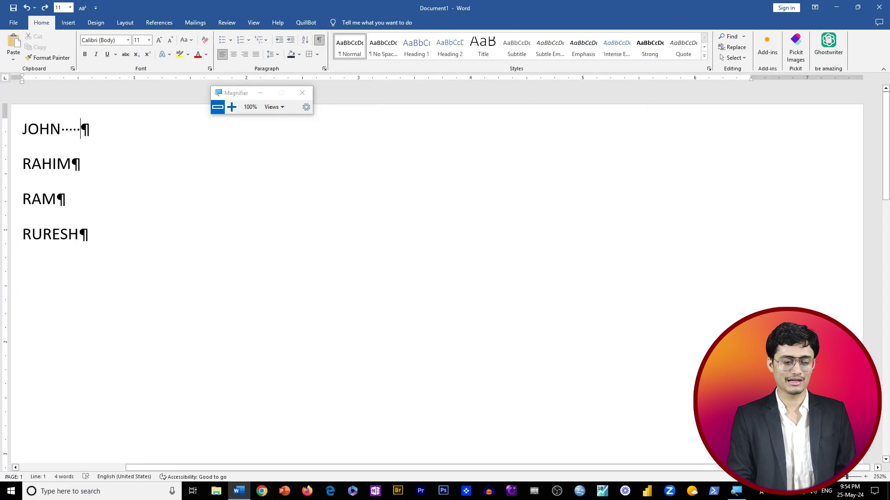
pyautogui.moveTo(100, 241); pyautogui.dragTo(21, 132)
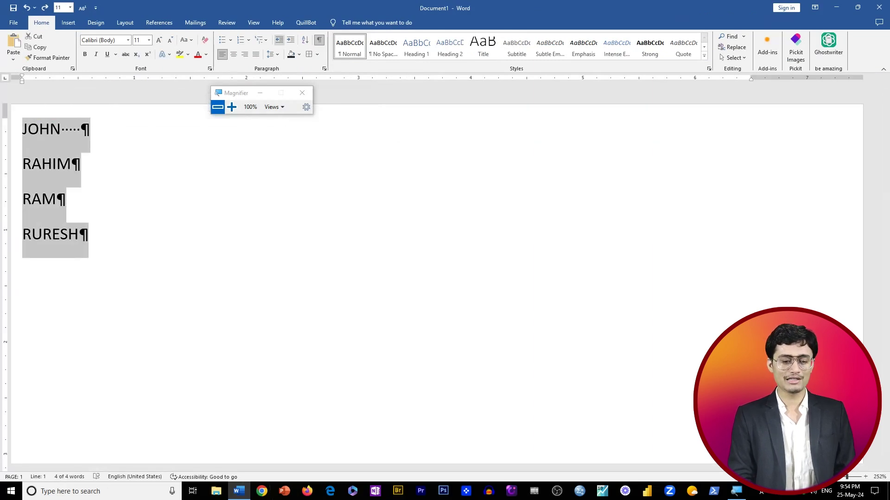
pyautogui.click(291, 40)
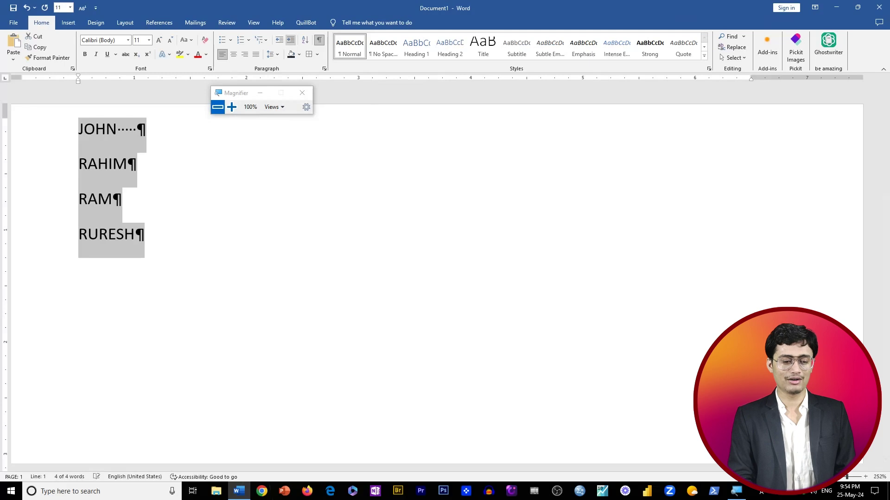
pyautogui.click(290, 40)
pyautogui.click(290, 39)
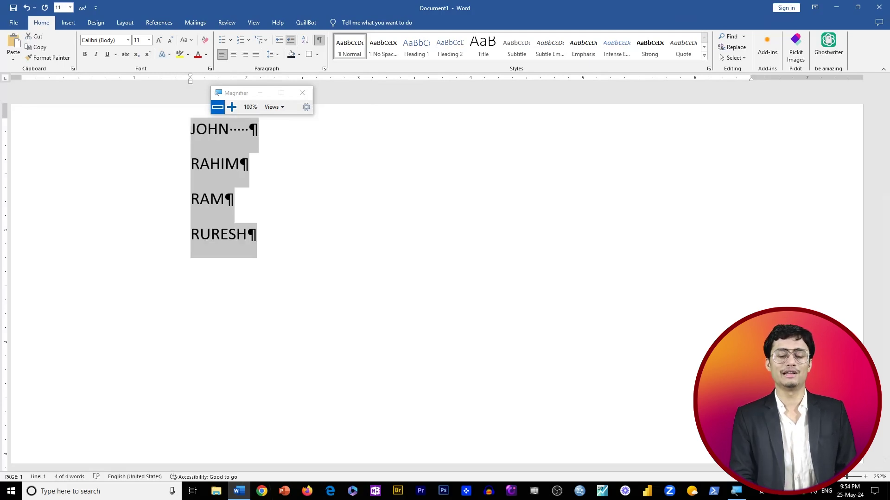
pyautogui.click(290, 40)
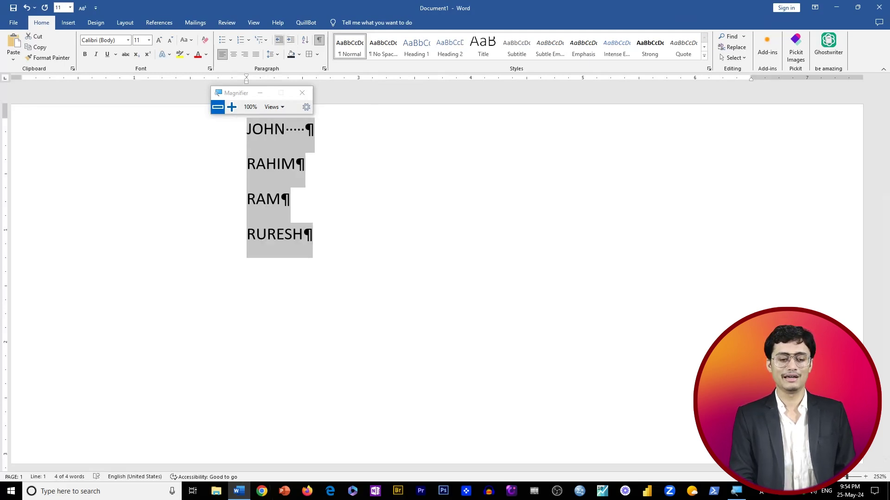
# Decrease the indent of the four selected names by four levels, back to the left margin.
pyautogui.click(280, 39)
pyautogui.click(279, 40)
pyautogui.click(279, 40)
pyautogui.click(280, 40)
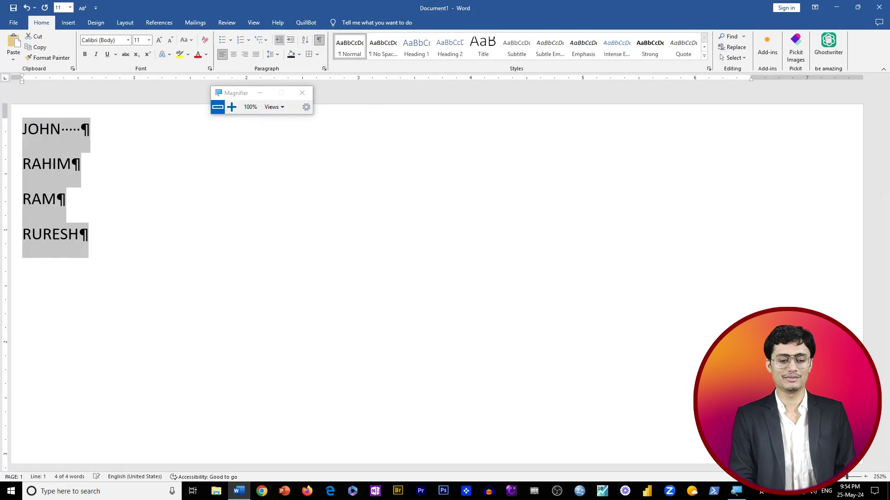
# Examine the indent controls and the ruler's left indent markers at 300% magnification, keeping the names at the left margin.
pyautogui.click(232, 107)
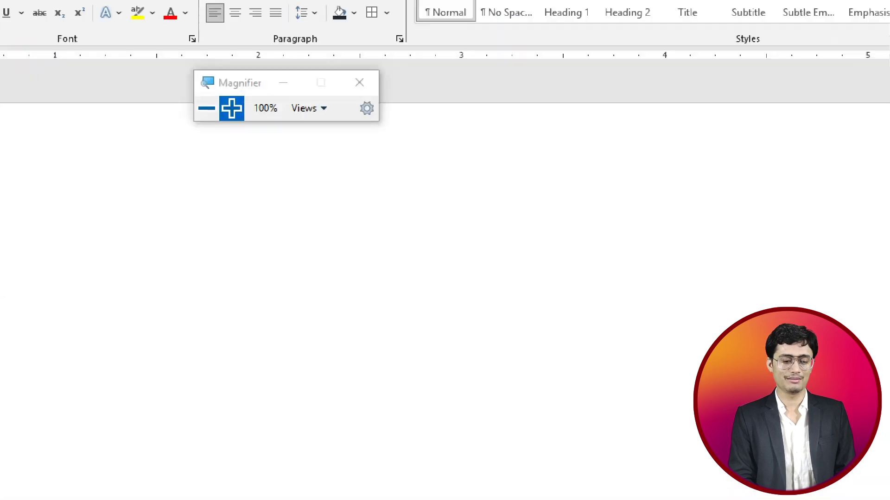
pyautogui.click(232, 108)
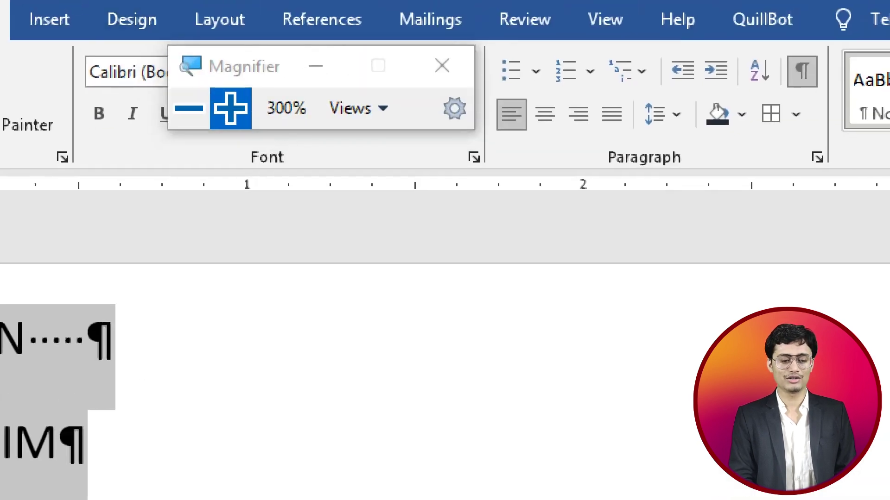
pyautogui.moveTo(287, 66); pyautogui.dragTo(434, 358)
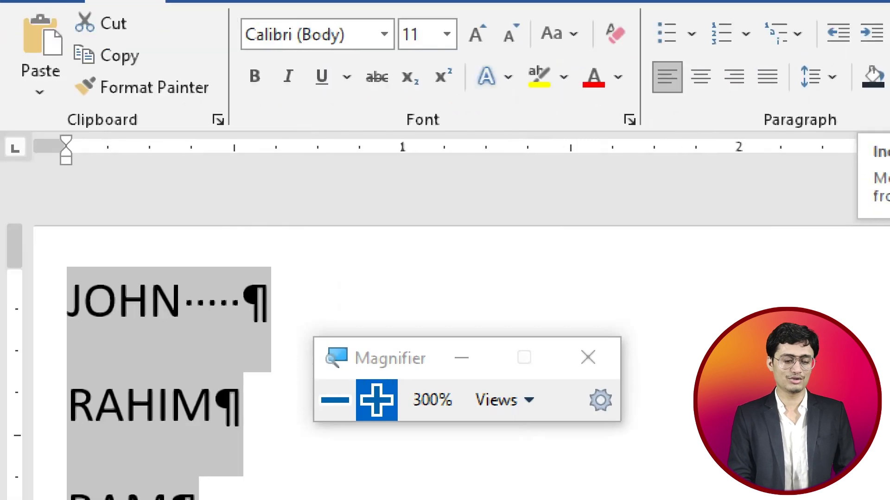
pyautogui.moveTo(66, 153)
pyautogui.mouseDown()
pyautogui.moveTo(444, 153)
pyautogui.moveTo(65, 153)
pyautogui.mouseUp()
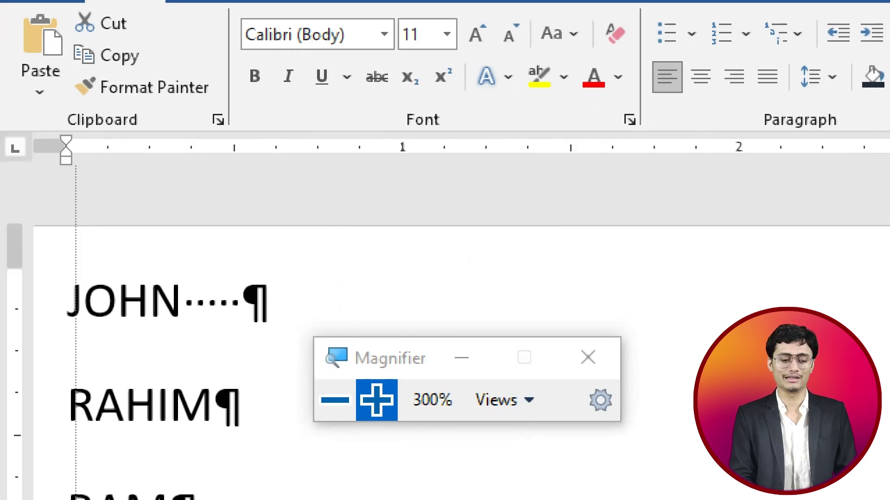
pyautogui.moveTo(65, 153); pyautogui.dragTo(66, 152)
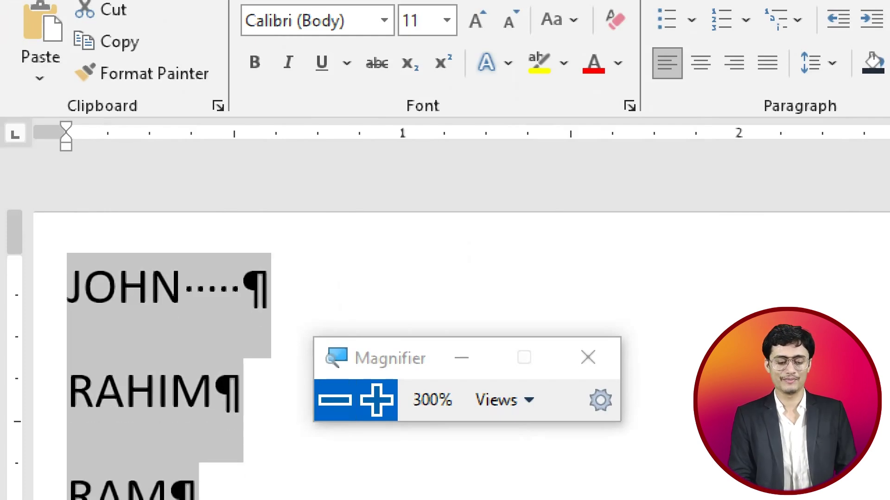
pyautogui.click(335, 400)
pyautogui.click(335, 400)
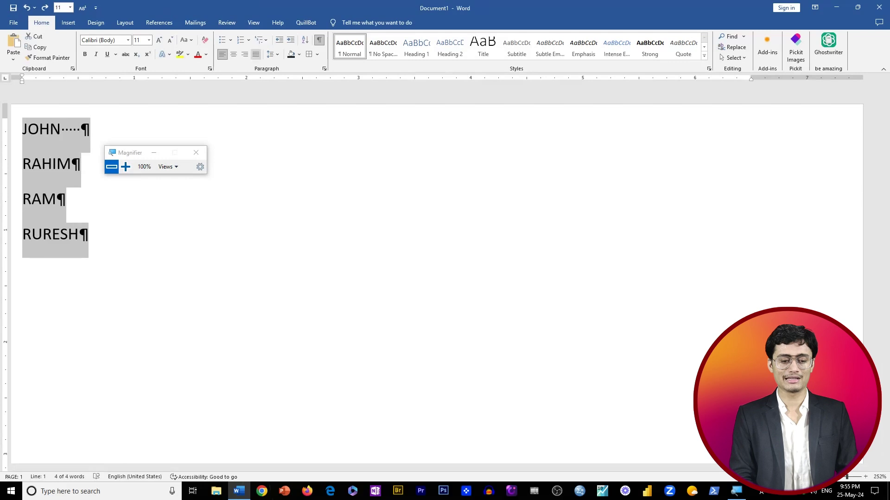